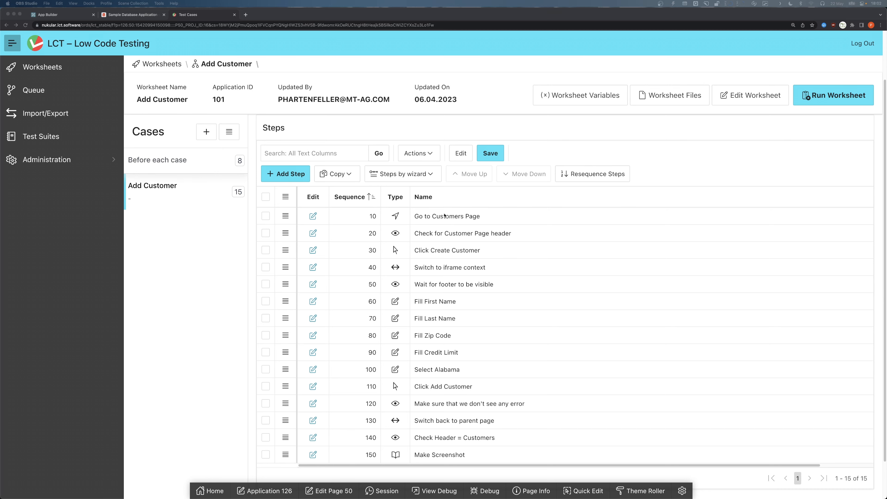
# - Examine the Customers report and the Create Customer dialog in the sample application, then return to the test worksheet
pyautogui.click(138, 16)
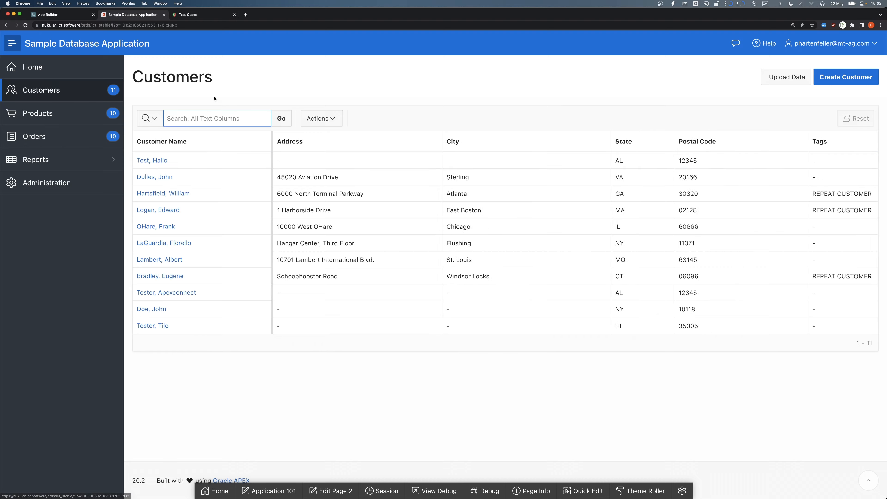
pyautogui.click(848, 76)
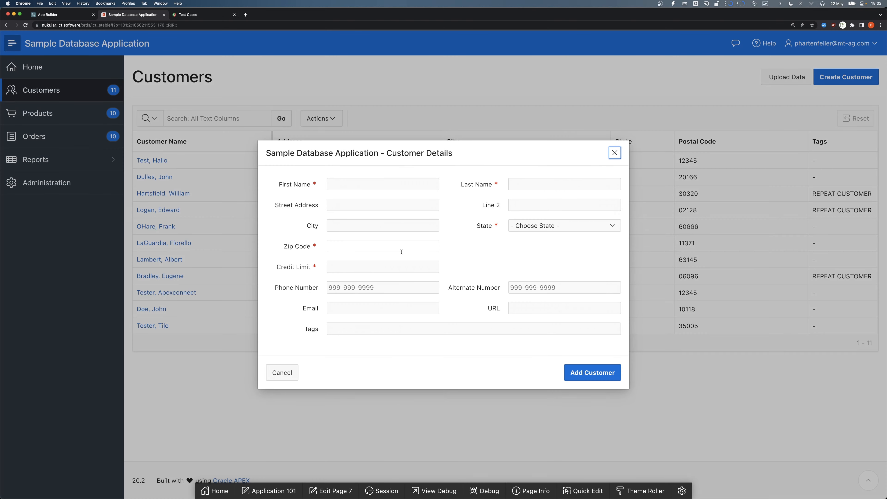
pyautogui.click(613, 152)
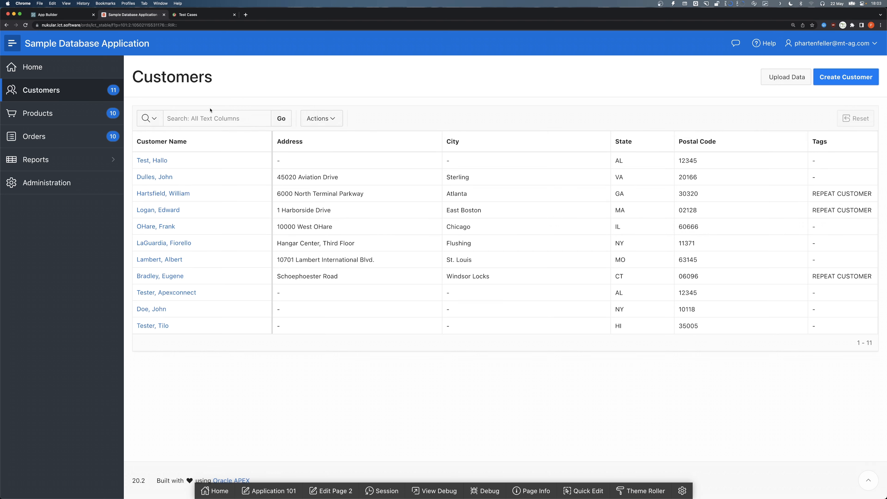
pyautogui.click(242, 176)
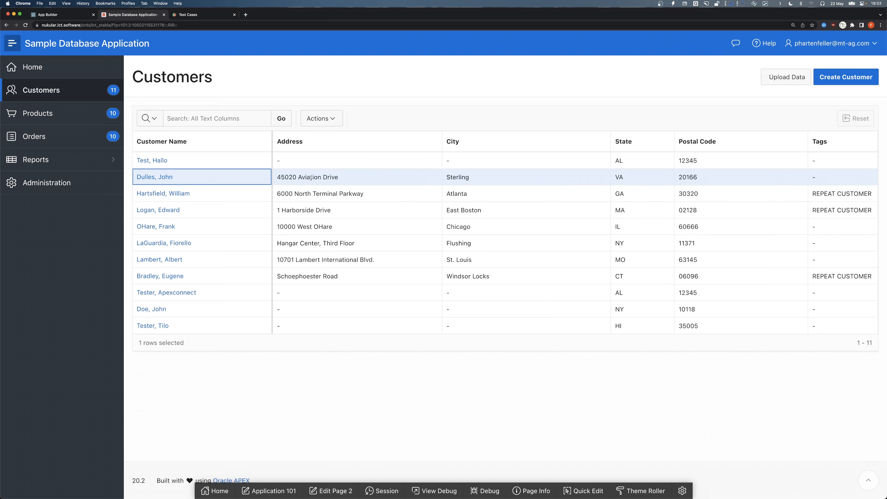
pyautogui.click(195, 17)
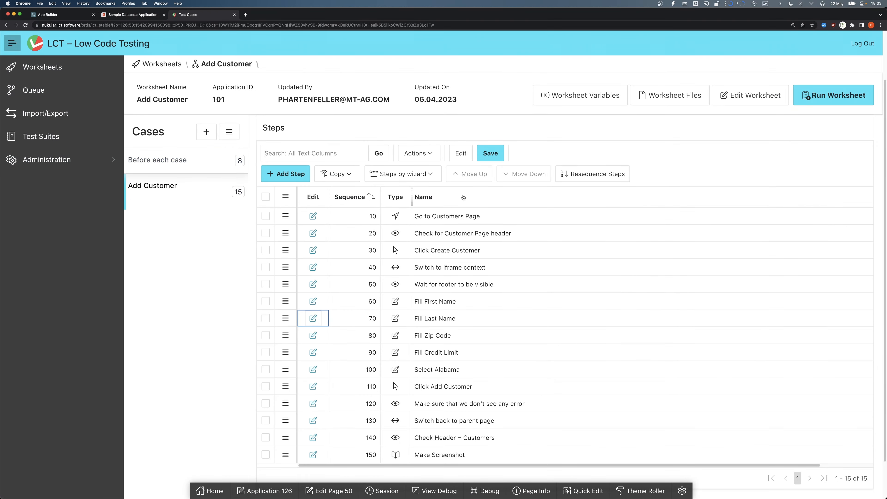
# - Select the Make Screenshot step and start adding a new step filtered to the Interactive Table category
pyautogui.scroll(-1, 384, 315)
pyautogui.click(468, 446)
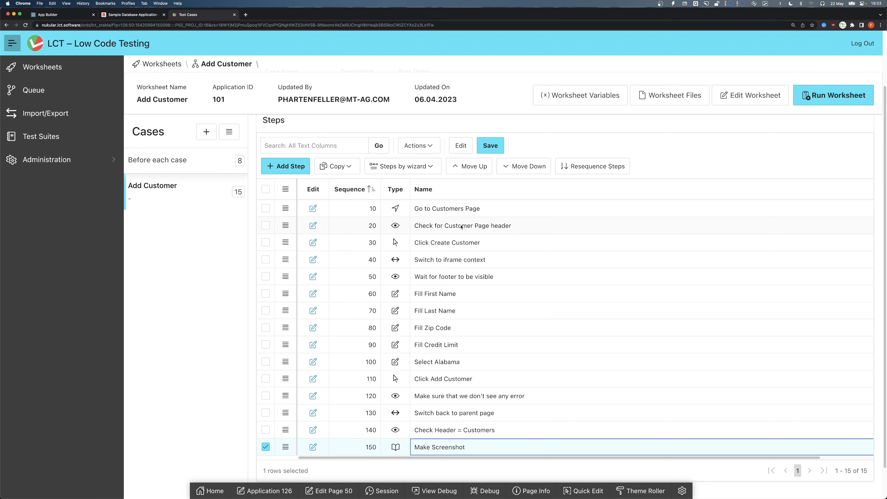
pyautogui.click(291, 165)
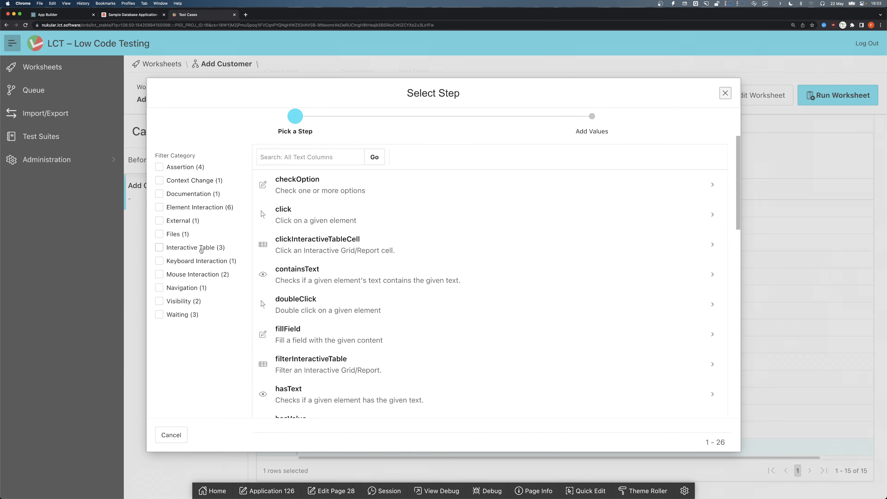
pyautogui.click(164, 247)
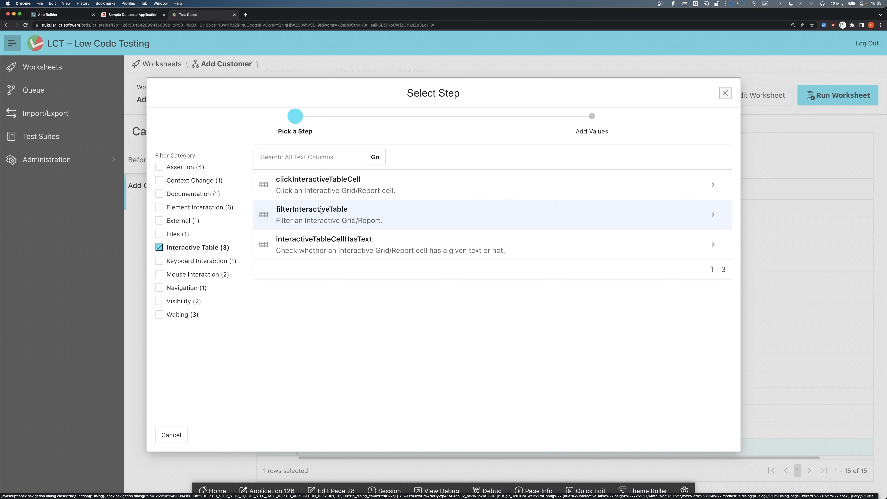
# - Examine the Customers report's search field in the sample application alongside the step wizard
pyautogui.click(134, 14)
pyautogui.click(205, 118)
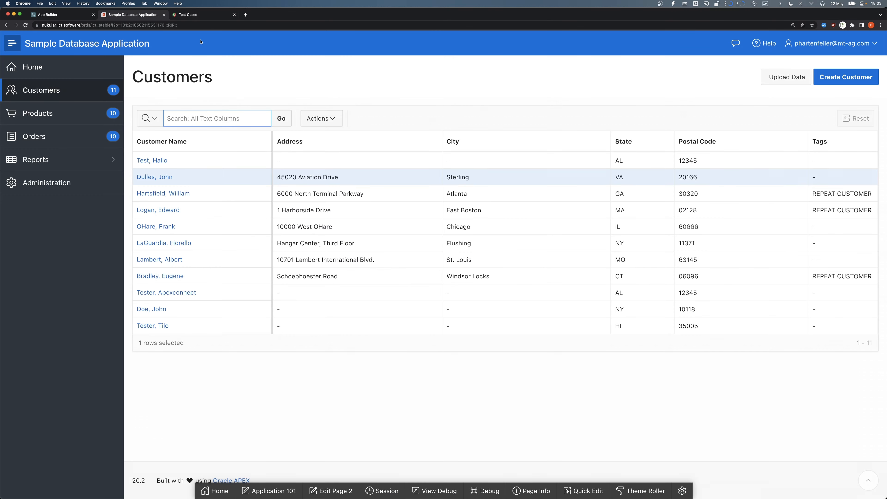
pyautogui.click(201, 14)
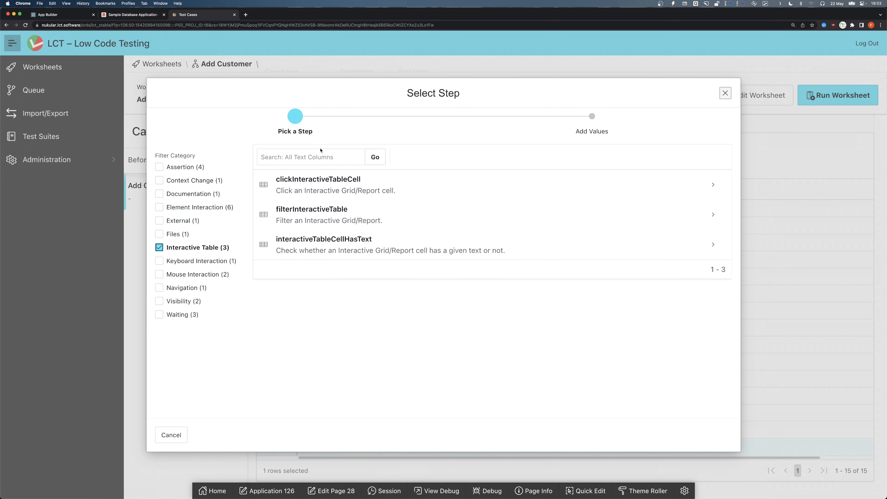
pyautogui.click(134, 15)
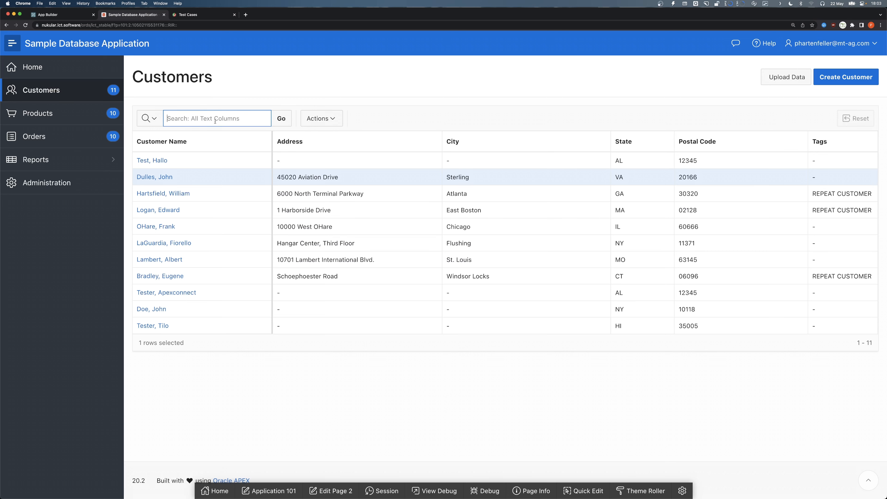
pyautogui.click(191, 15)
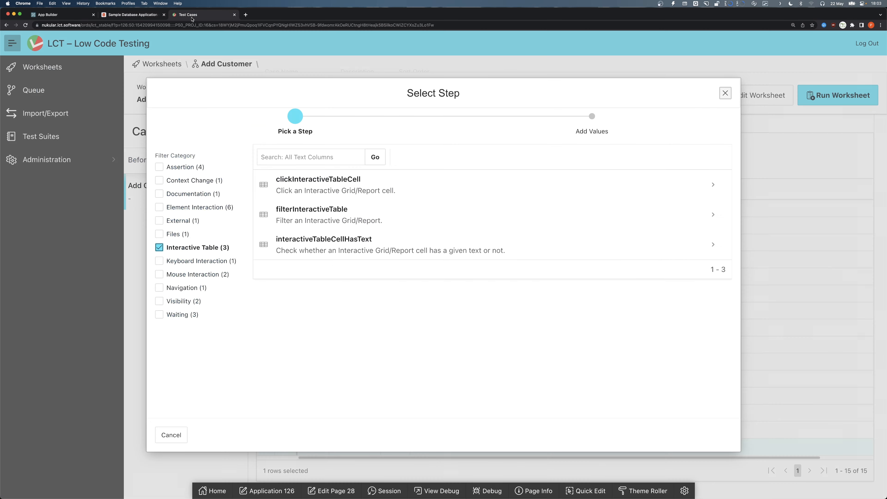
# - Choose the filterInteractiveTable step and set its page to 2 - Customers and its interactive table to Customers
pyautogui.click(382, 211)
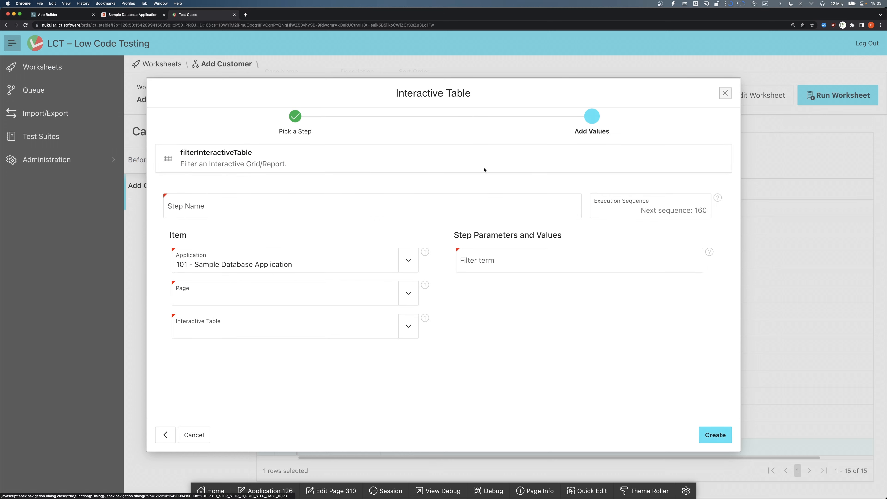
pyautogui.click(219, 286)
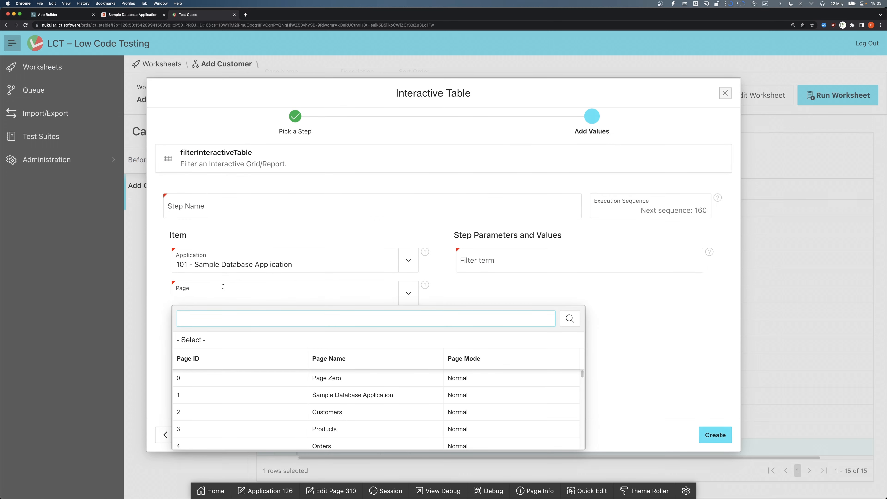
pyautogui.click(139, 16)
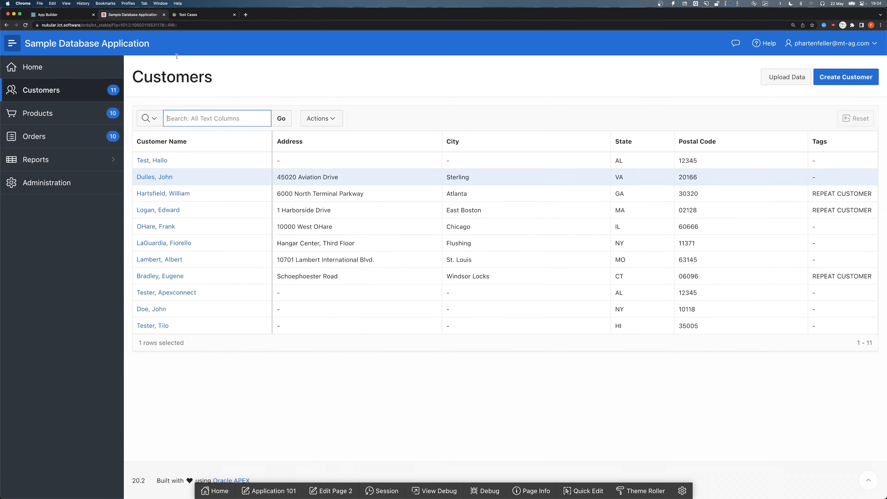
pyautogui.click(188, 15)
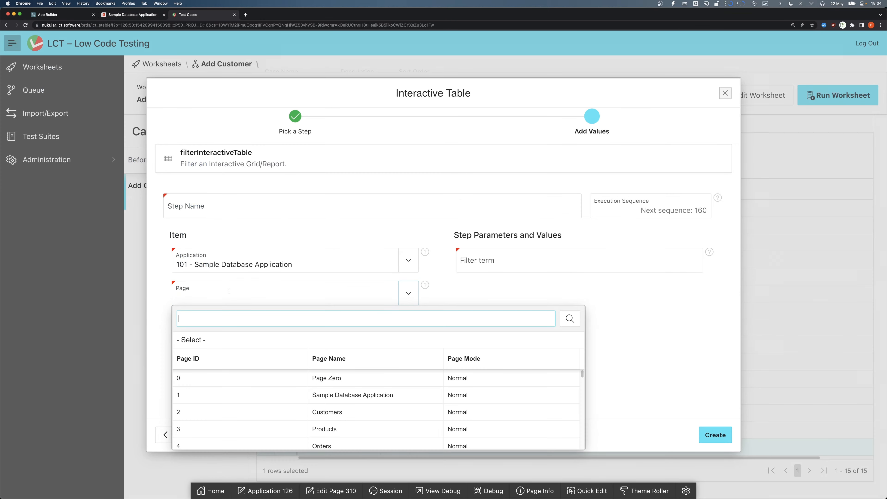
pyautogui.click(288, 412)
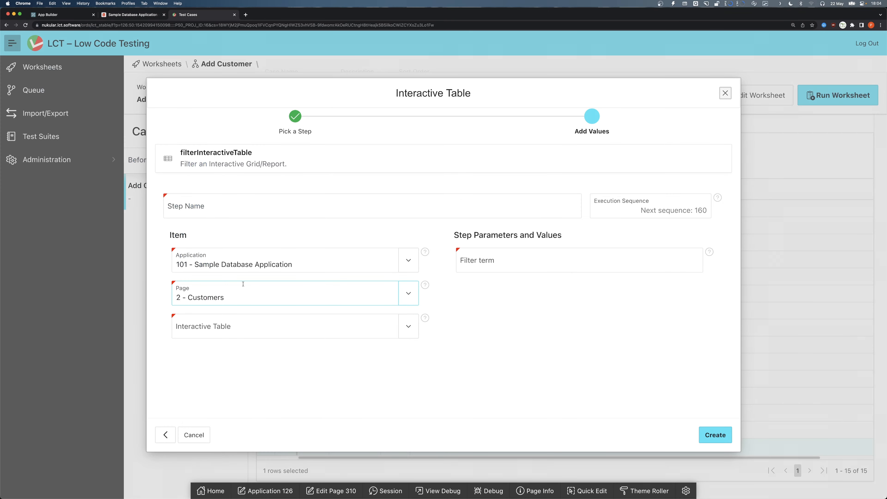
pyautogui.click(286, 326)
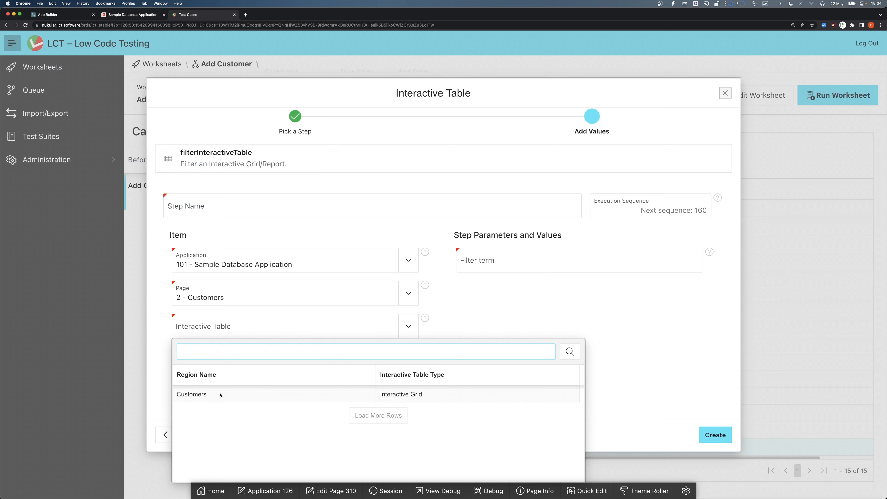
pyautogui.click(314, 396)
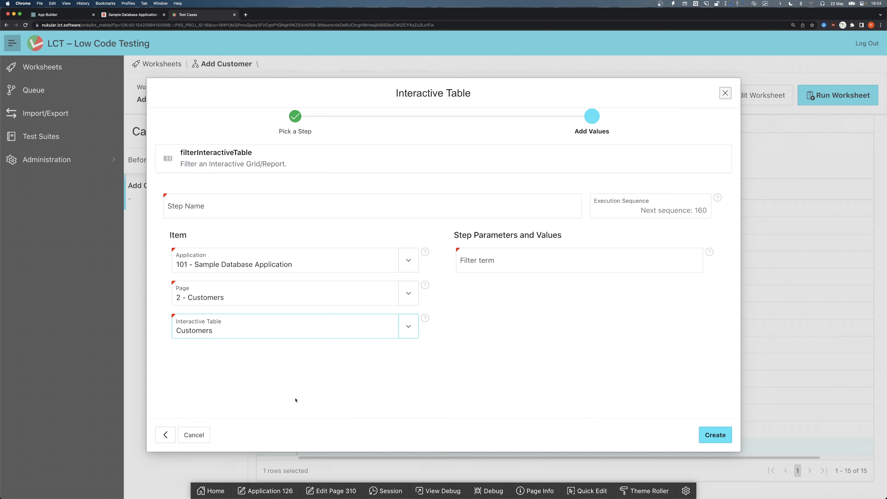
# - Paste {{last_name}}, {{first_name}} as the filter term, comparing it with the report's customer name format
pyautogui.click(506, 261)
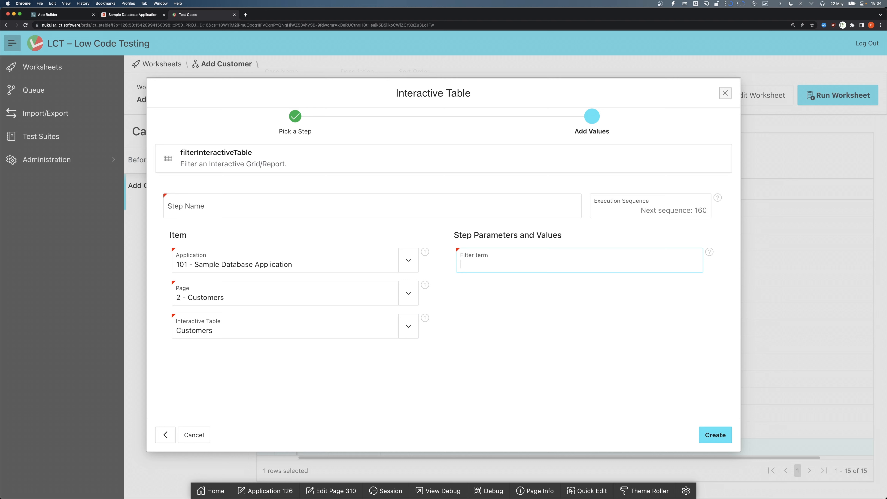
pyautogui.press('super+Tab')
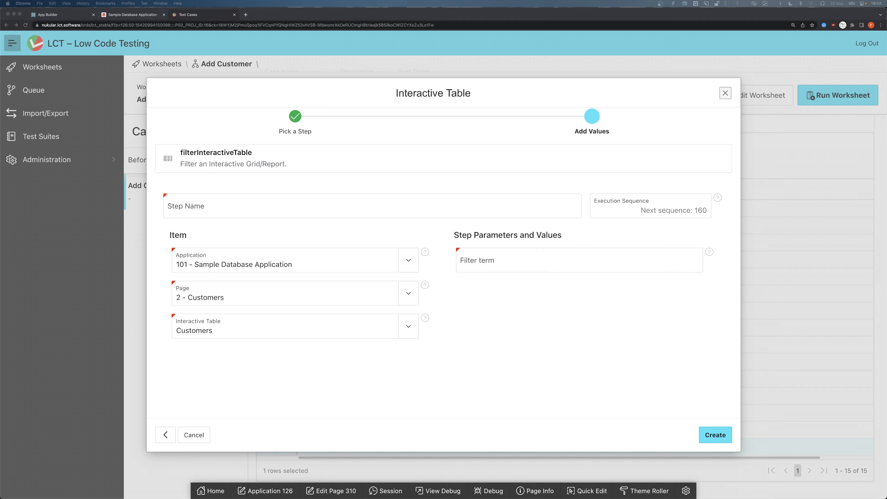
pyautogui.click(491, 250)
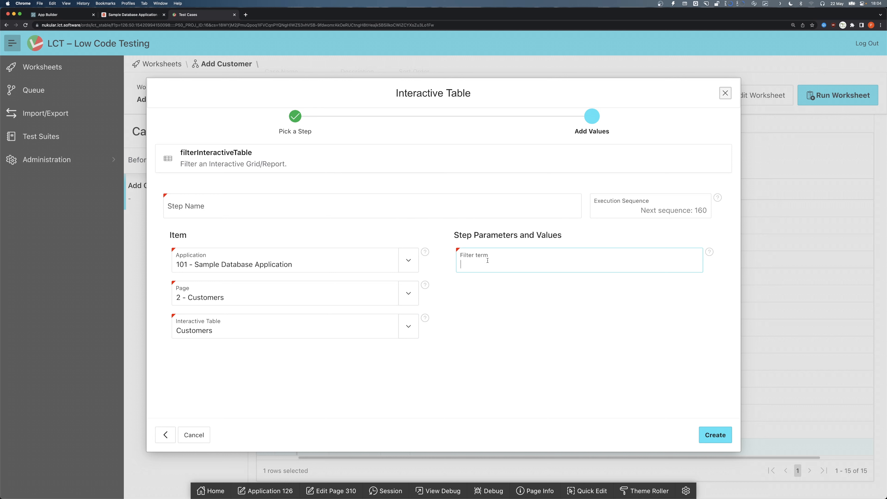
pyautogui.write('{{last_name}}, {{first_name}}')
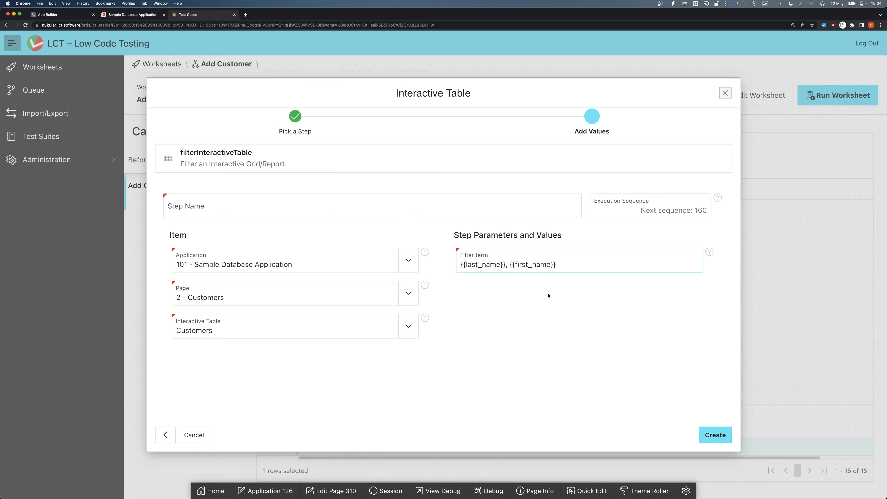
pyautogui.moveTo(564, 264); pyautogui.dragTo(449, 263)
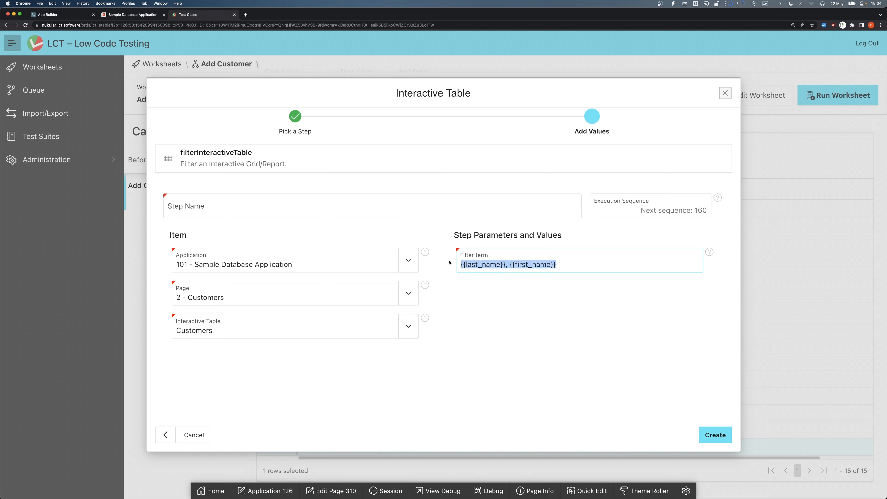
pyautogui.click(506, 265)
pyautogui.click(153, 16)
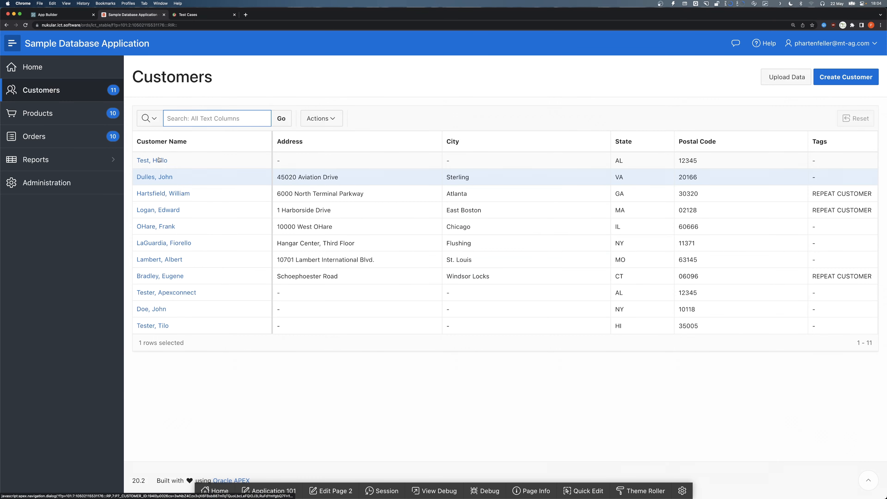
pyautogui.click(189, 15)
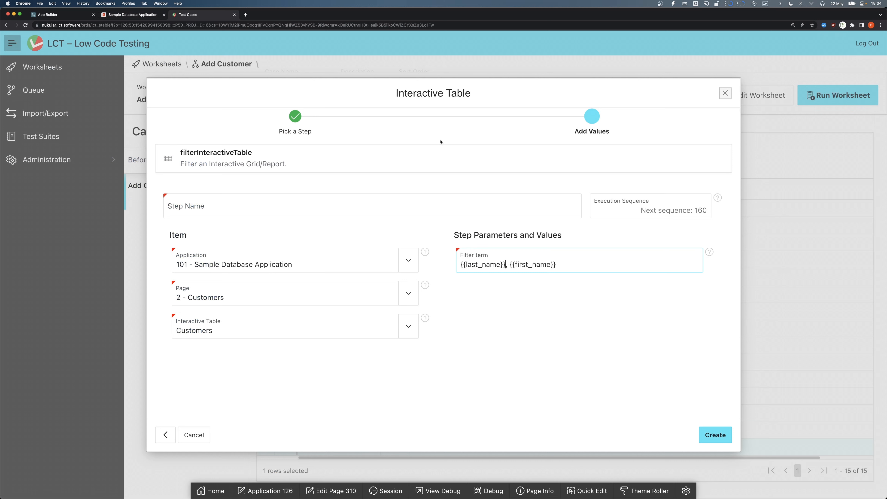
pyautogui.moveTo(596, 270); pyautogui.dragTo(460, 261)
pyautogui.press('super+c')
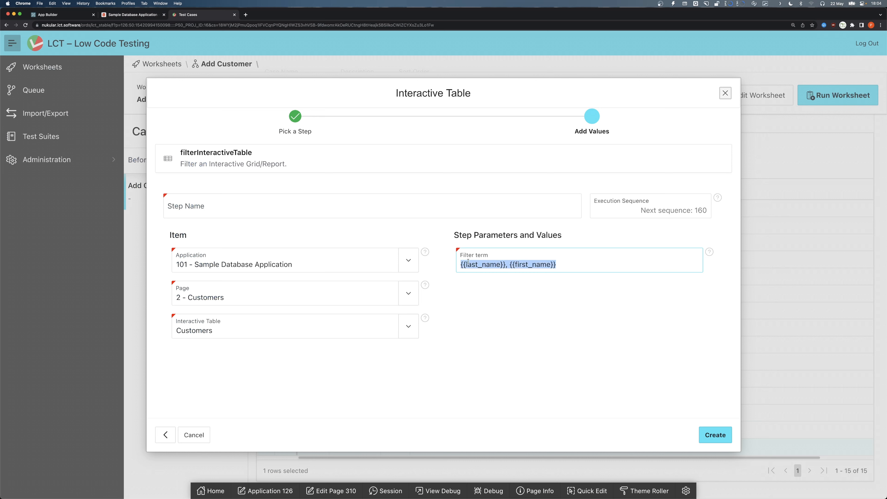
# - Name the step "Filter Customers Grid for new created record" and create it
pyautogui.click(429, 204)
pyautogui.write('Fi')
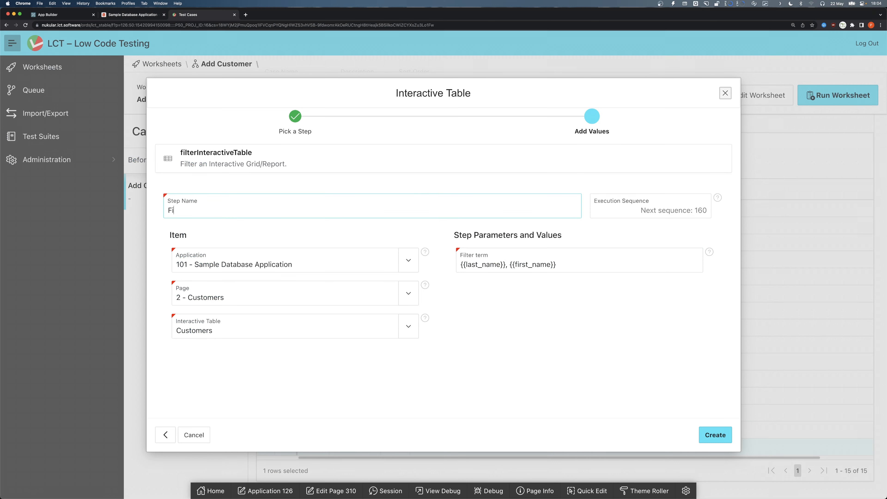
pyautogui.write('lter Customers Grid for new c')
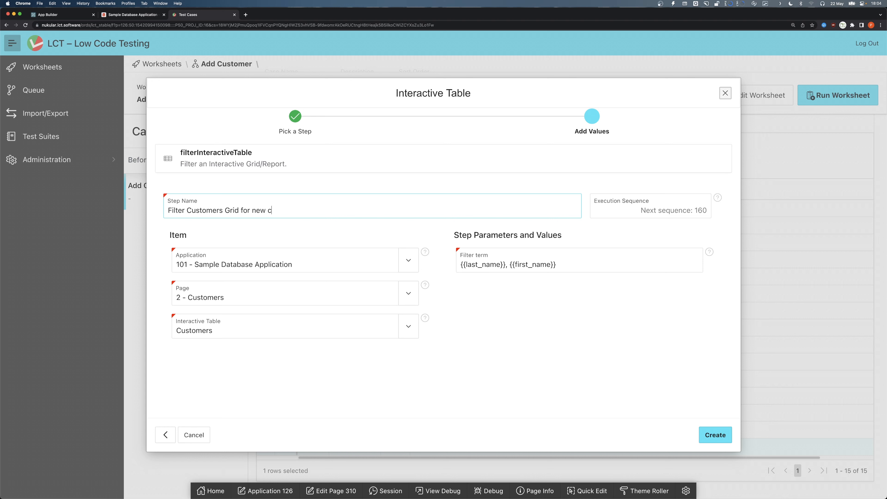
pyautogui.write('reated record')
pyautogui.click(707, 440)
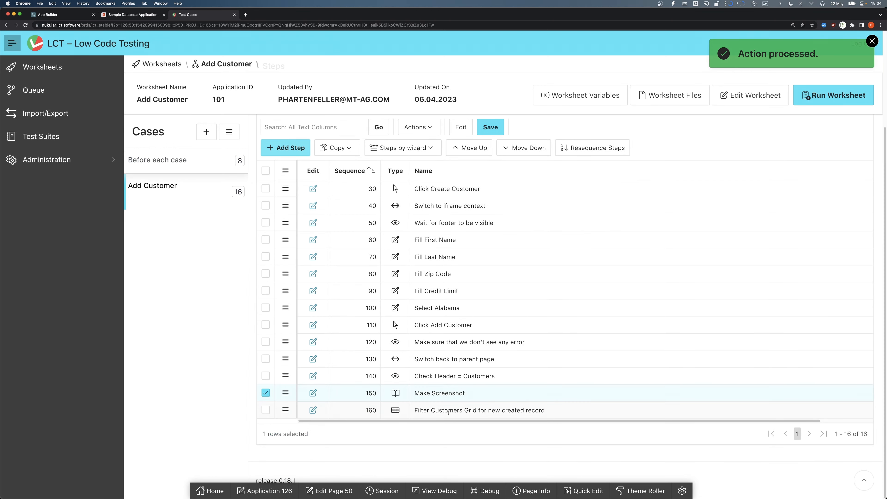
# - Add an interactiveTableCellHasText step for page 2 - Customers and the Customers interactive table
pyautogui.click(448, 410)
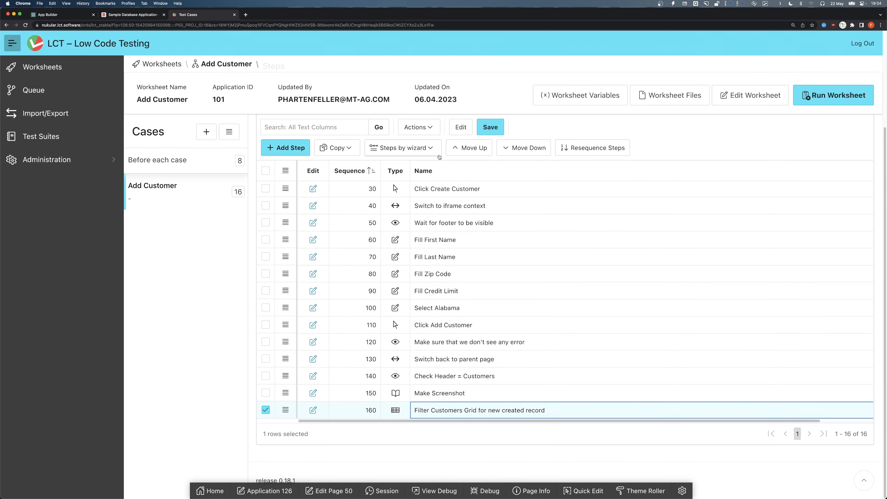
pyautogui.click(282, 147)
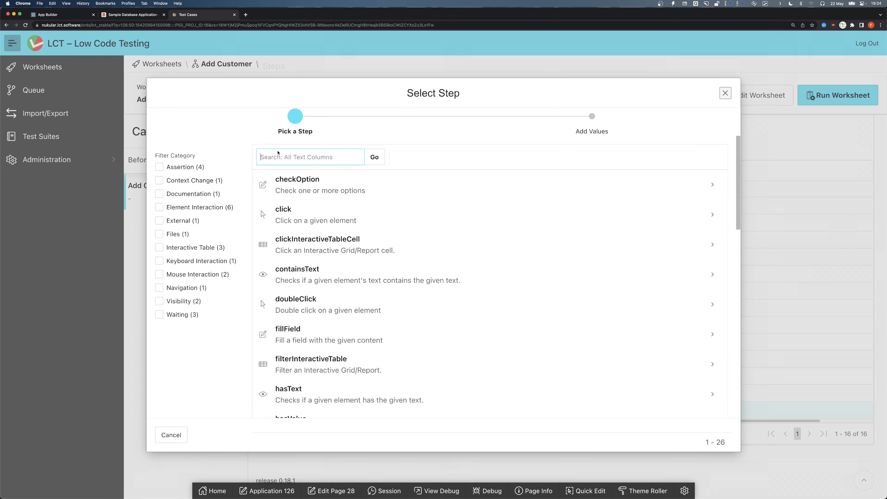
pyautogui.click(195, 247)
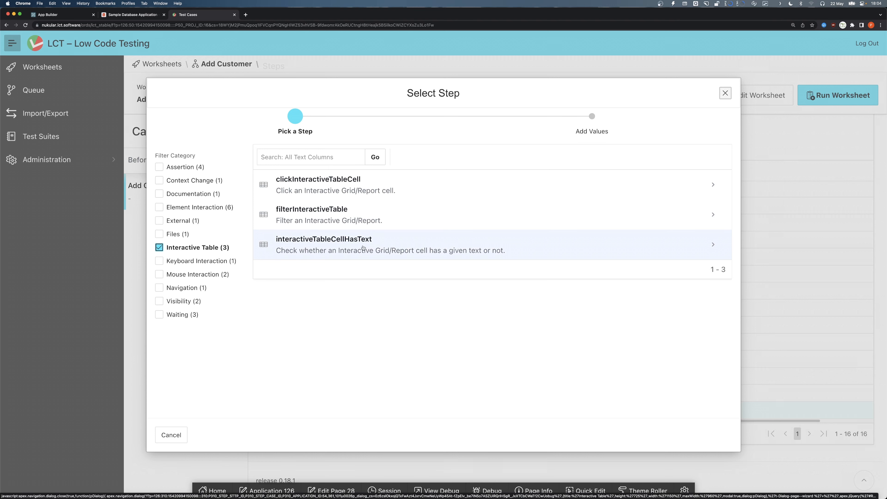
pyautogui.click(392, 248)
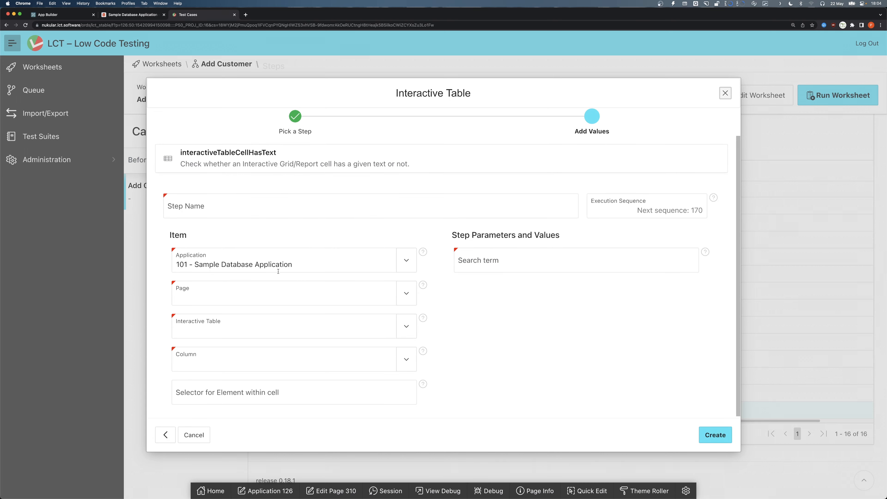
pyautogui.click(279, 292)
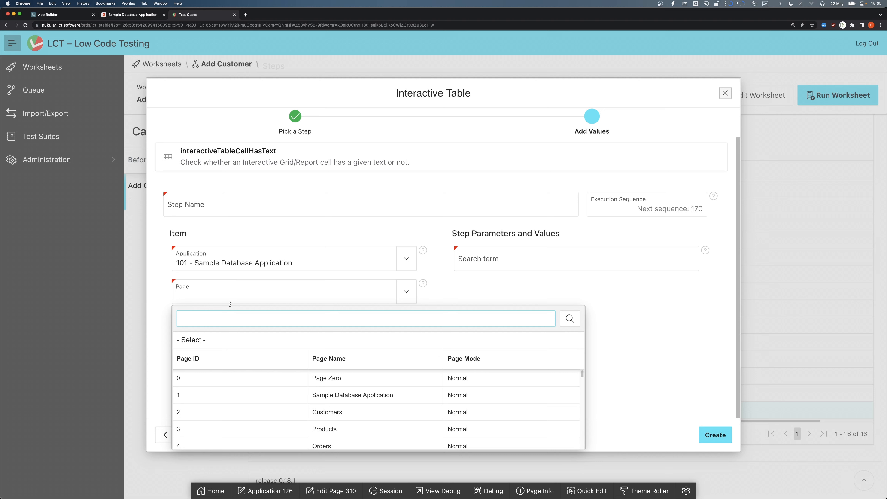
pyautogui.click(199, 409)
pyautogui.click(227, 329)
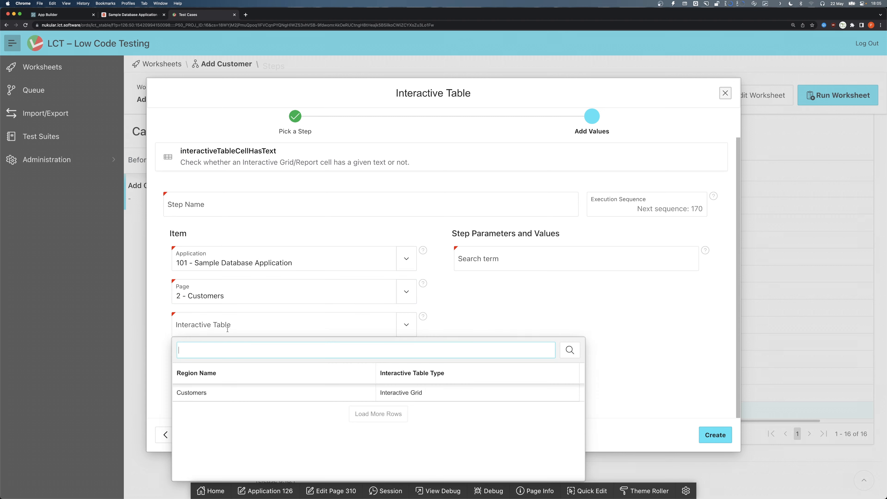
pyautogui.click(219, 393)
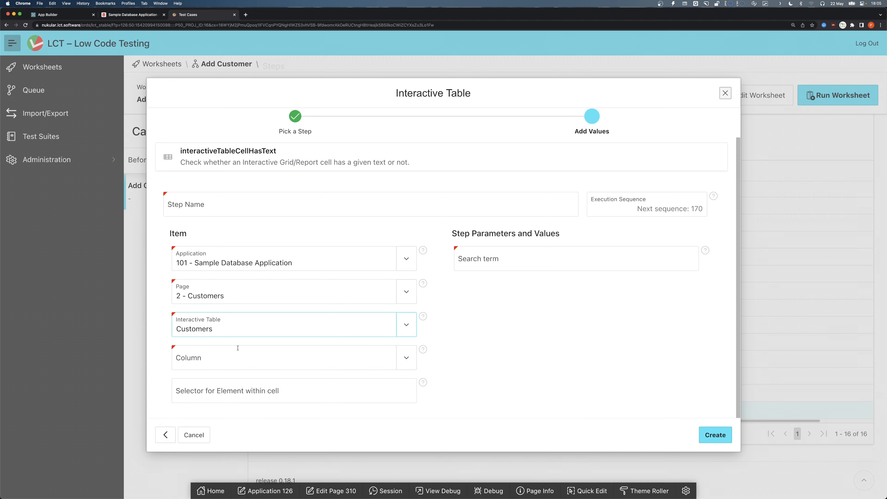
# - Set the column to Customer Name and paste {{last_name}}, {{first_name}} as the search term
pyautogui.click(267, 360)
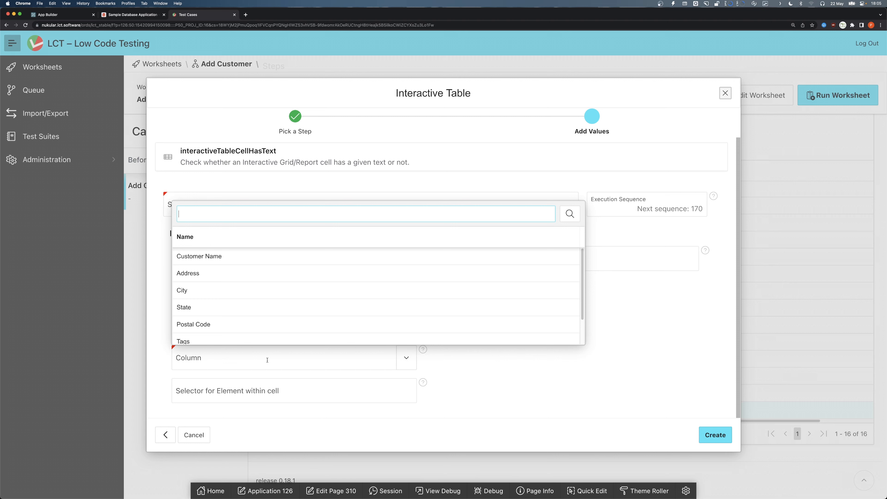
pyautogui.click(237, 257)
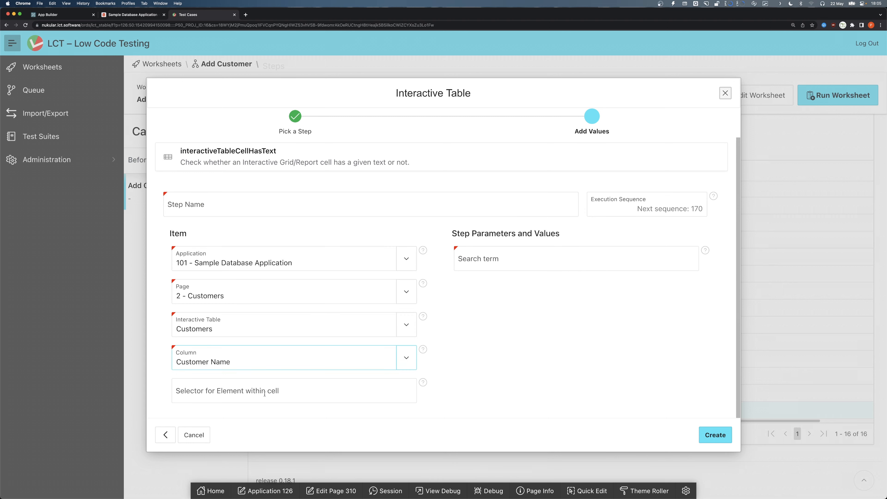
pyautogui.click(520, 261)
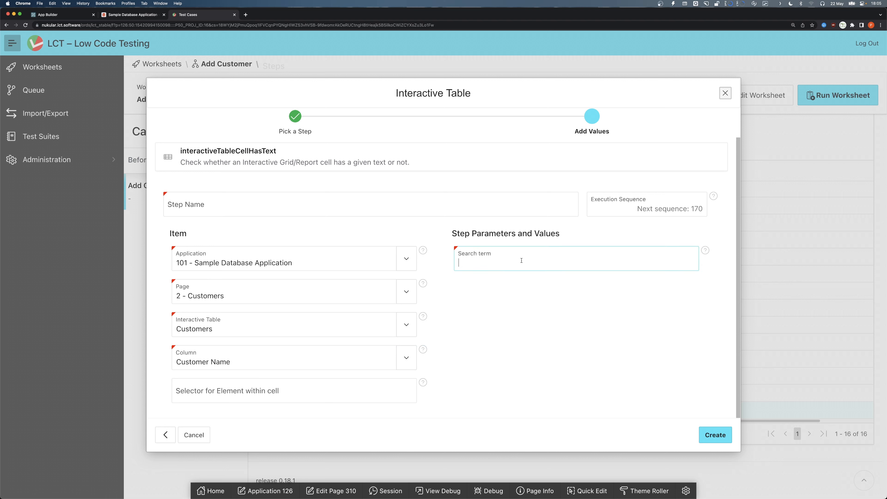
pyautogui.press('super+v')
pyautogui.moveTo(556, 263)
pyautogui.mouseDown()
pyautogui.moveTo(452, 258)
pyautogui.moveTo(568, 267)
pyautogui.mouseUp()
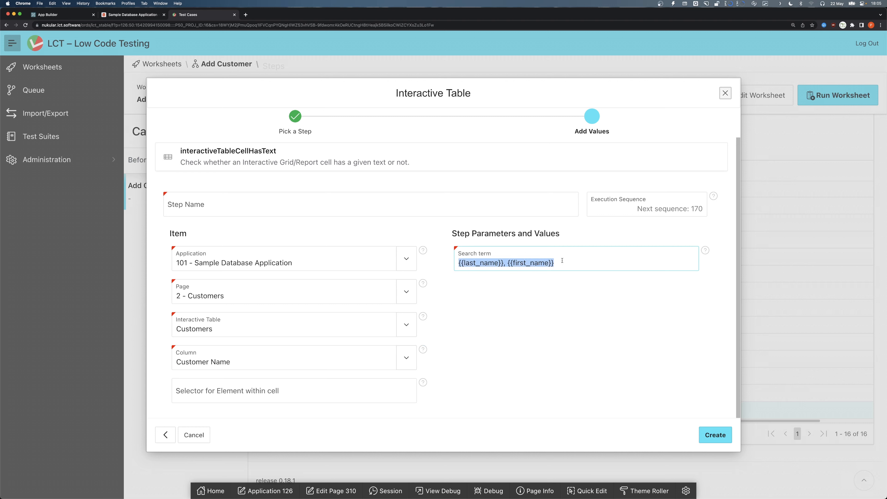
# - Name the step "Check we have an record in the Grid" and create it
pyautogui.click(425, 205)
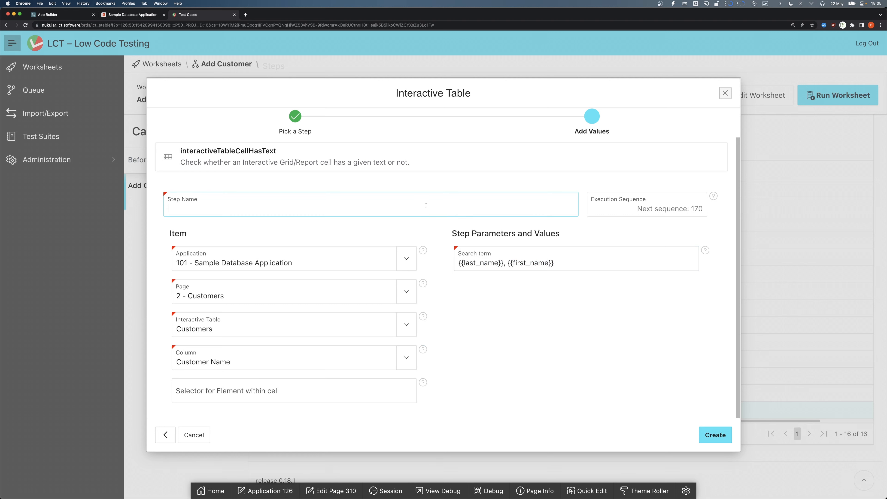
pyautogui.write('Check we have an record in the Grid')
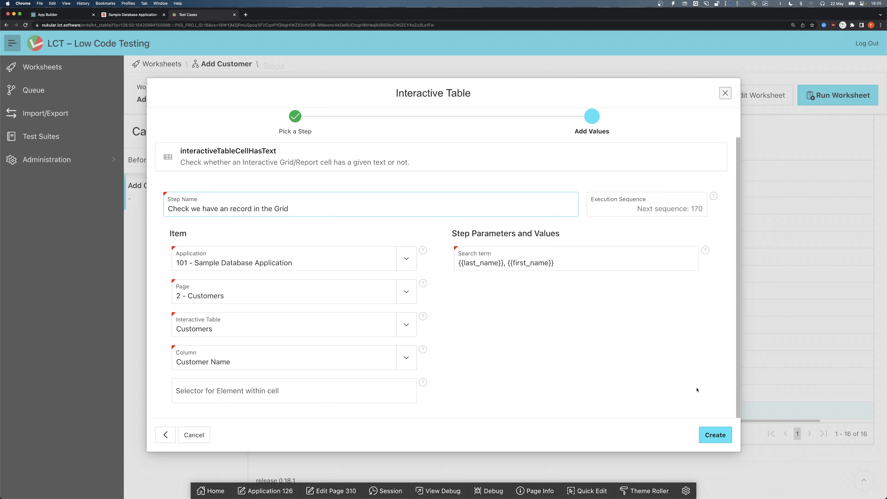
pyautogui.click(714, 434)
pyautogui.scroll(-2, 560, 312)
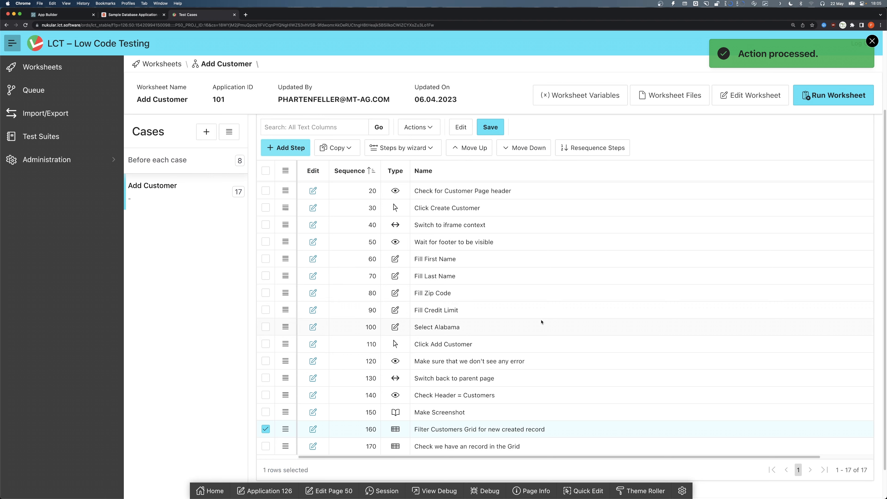
# - Duplicate the Make Screenshot step
pyautogui.click(448, 409)
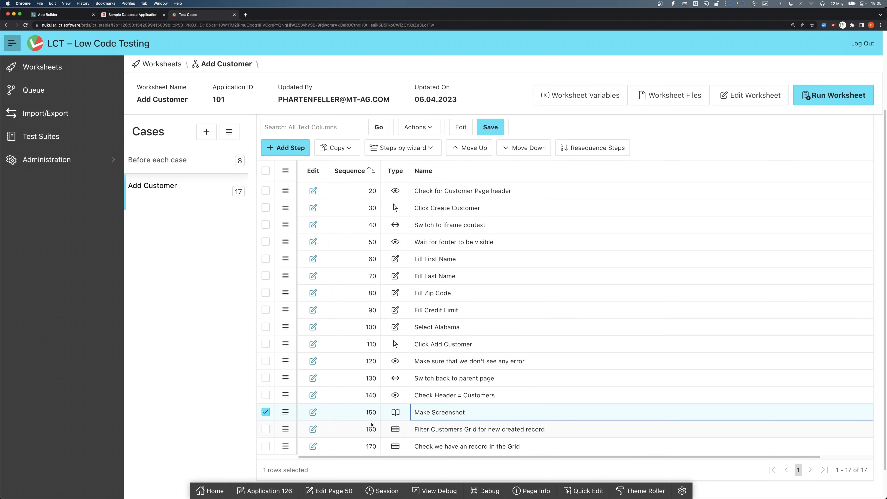
pyautogui.click(285, 412)
pyautogui.click(502, 416)
pyautogui.click(337, 148)
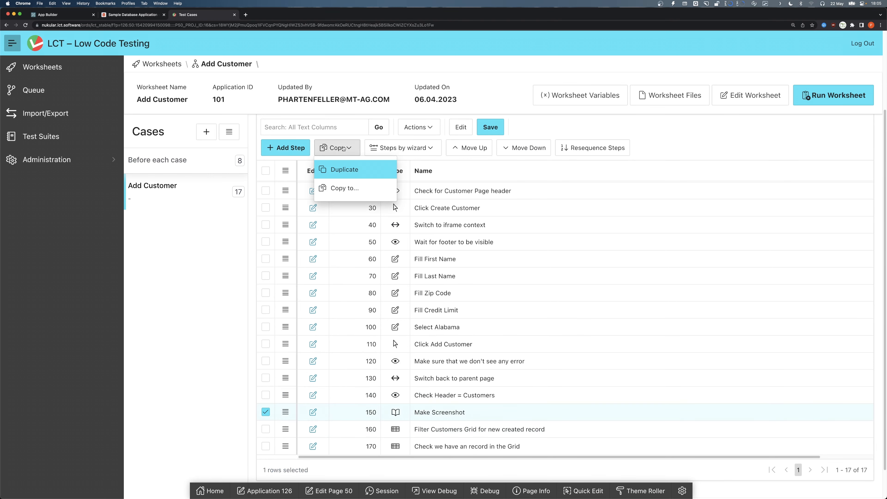
pyautogui.click(361, 176)
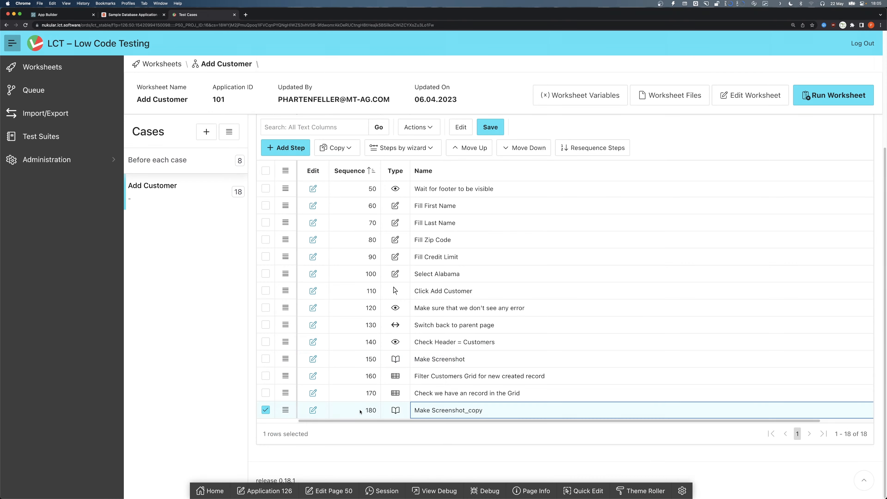
# - Set the copied screenshot step's filename to after_table_filter and save it
pyautogui.click(314, 409)
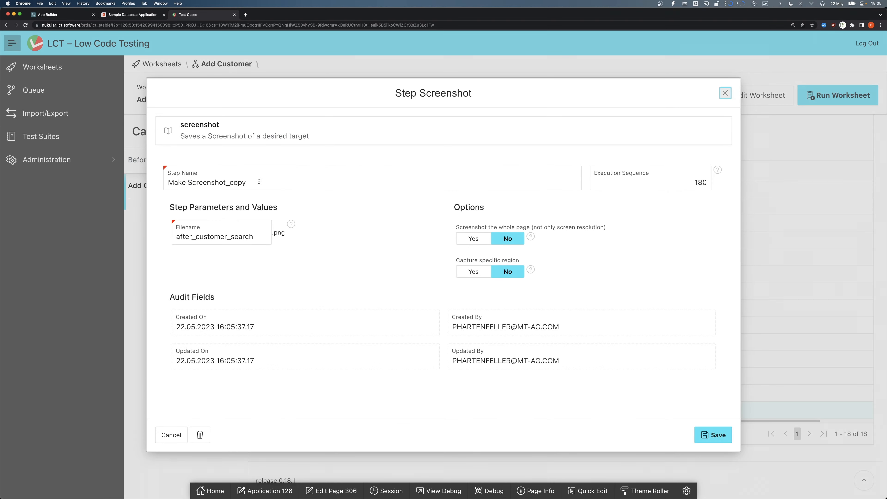
pyautogui.moveTo(266, 243); pyautogui.dragTo(154, 238)
pyautogui.write('a')
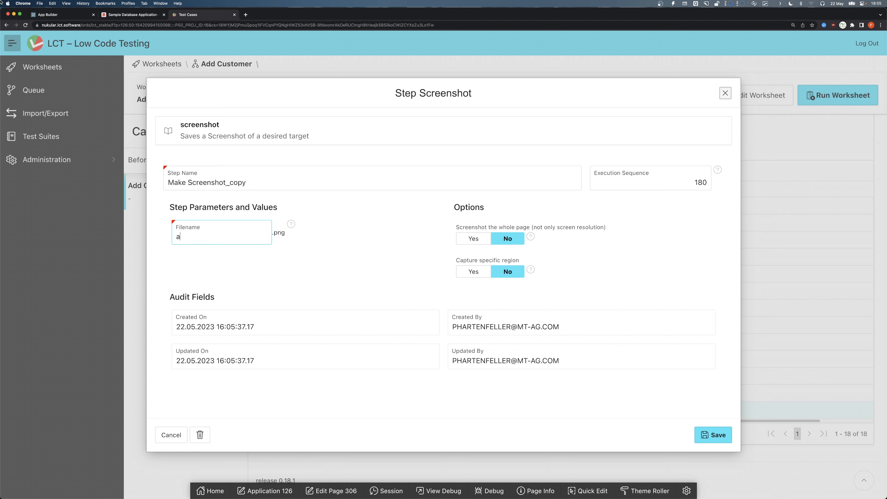
pyautogui.write('fter_table_filter')
pyautogui.click(719, 436)
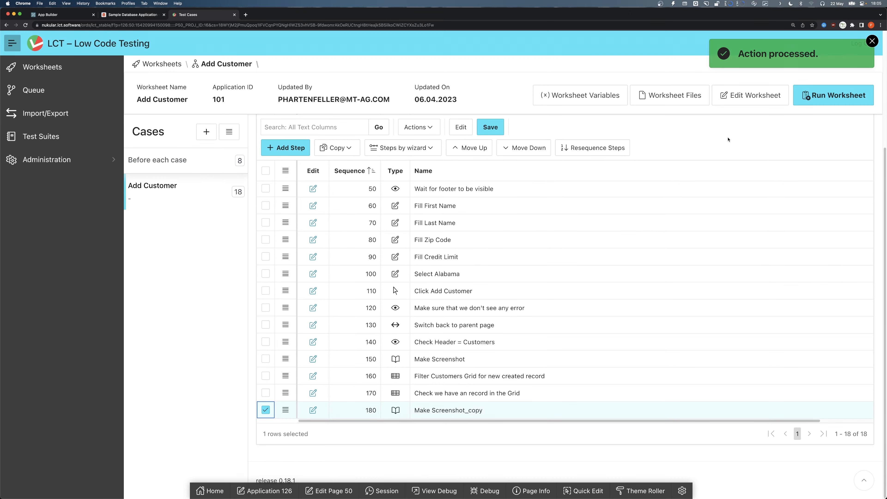
# - Run the worksheet with immediate execution and review its output log and the after_table_filter.png screenshot
pyautogui.click(834, 95)
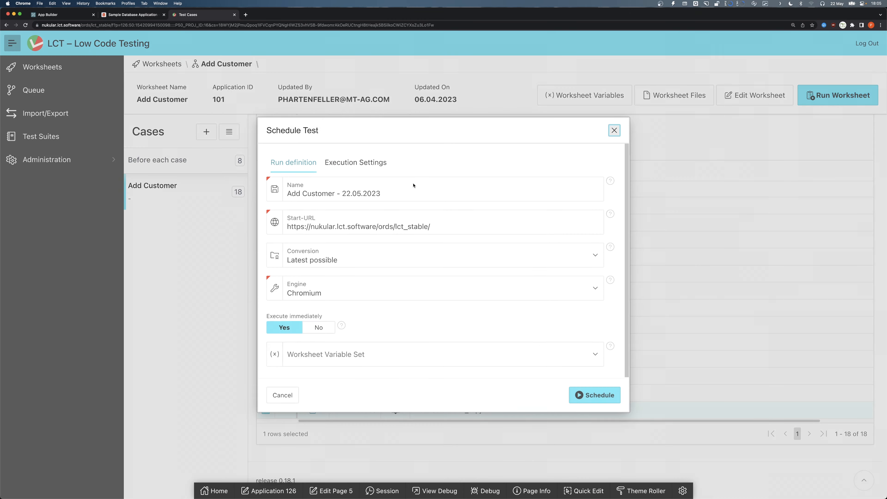
pyautogui.click(593, 395)
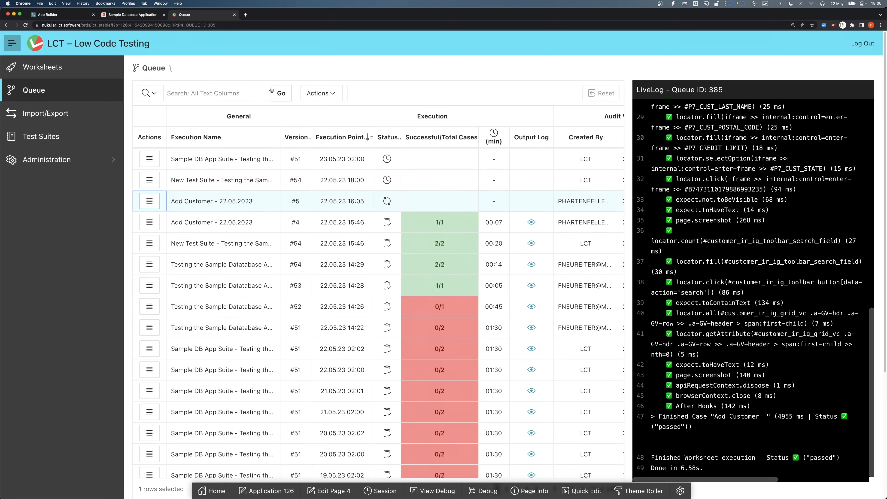
pyautogui.click(531, 205)
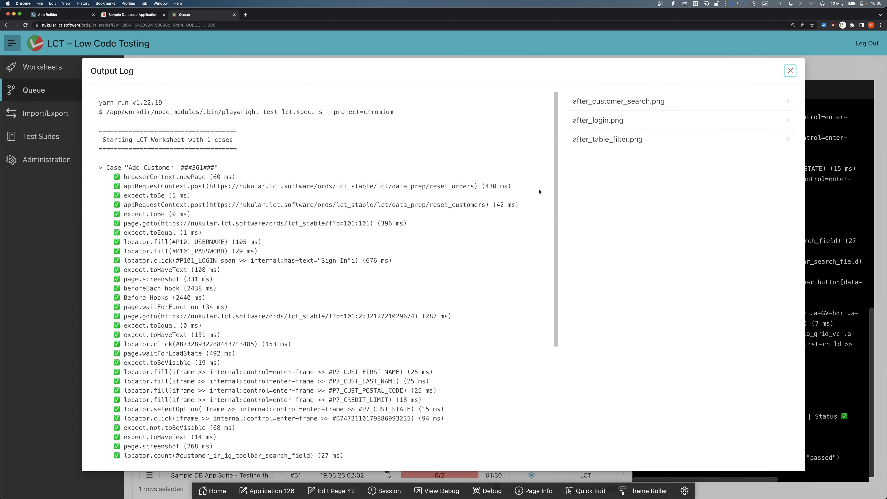
pyautogui.scroll(-2, 603, 188)
pyautogui.scroll(-2, 606, 244)
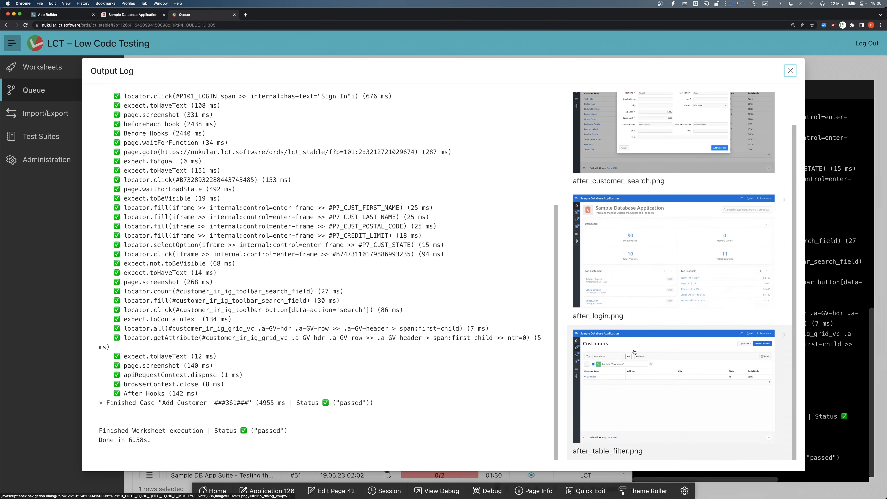
pyautogui.click(621, 374)
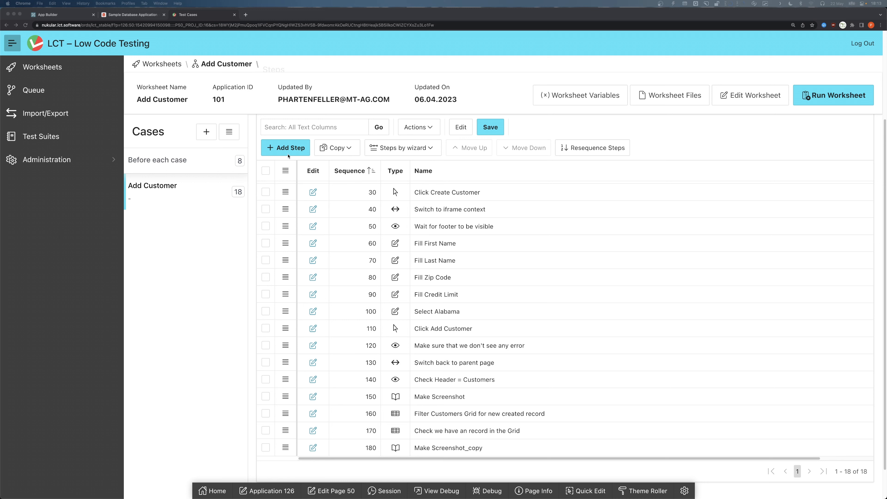
# - Start a clickInteractiveTableCell step on page 2 - Customers, table Customers, column Customer Name
pyautogui.click(286, 147)
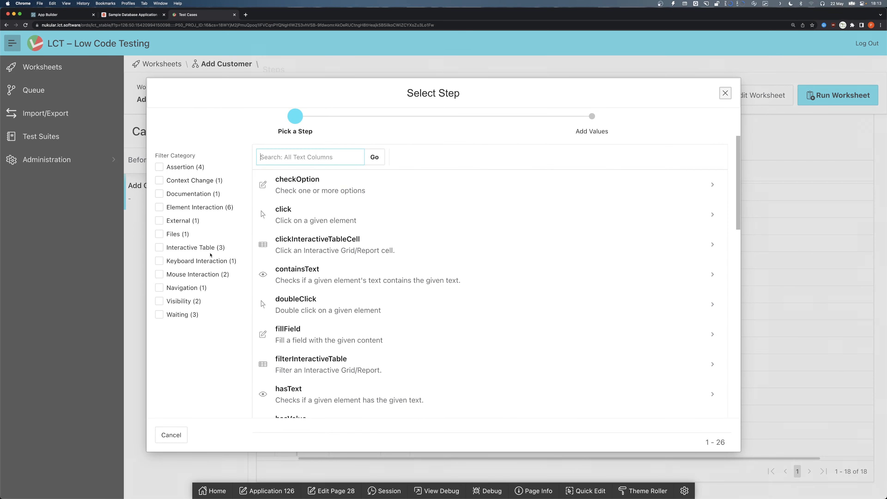
pyautogui.click(203, 248)
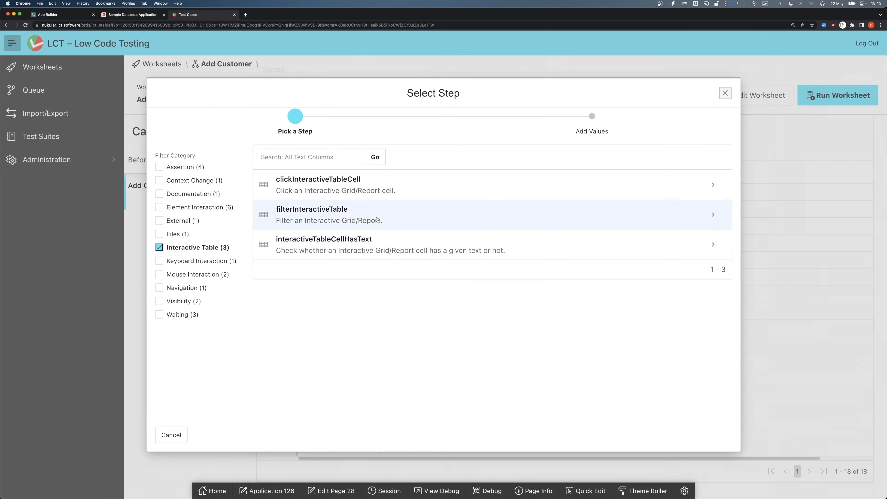
pyautogui.click(330, 188)
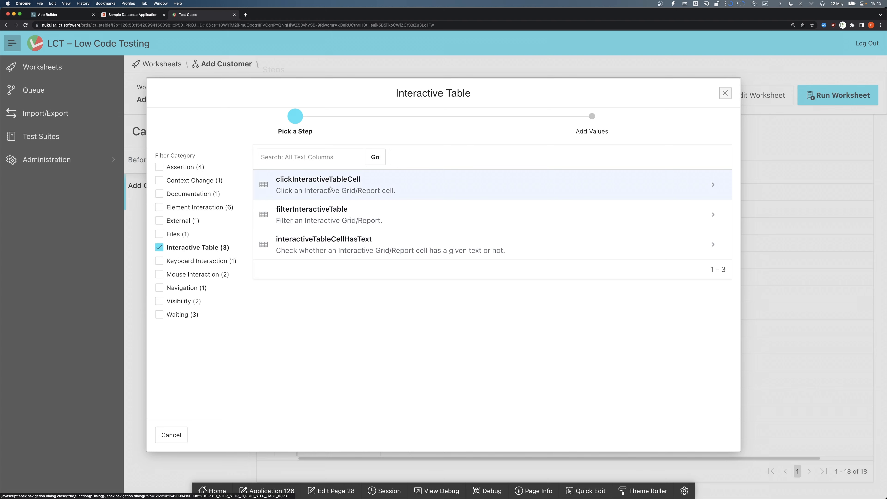
pyautogui.click(221, 295)
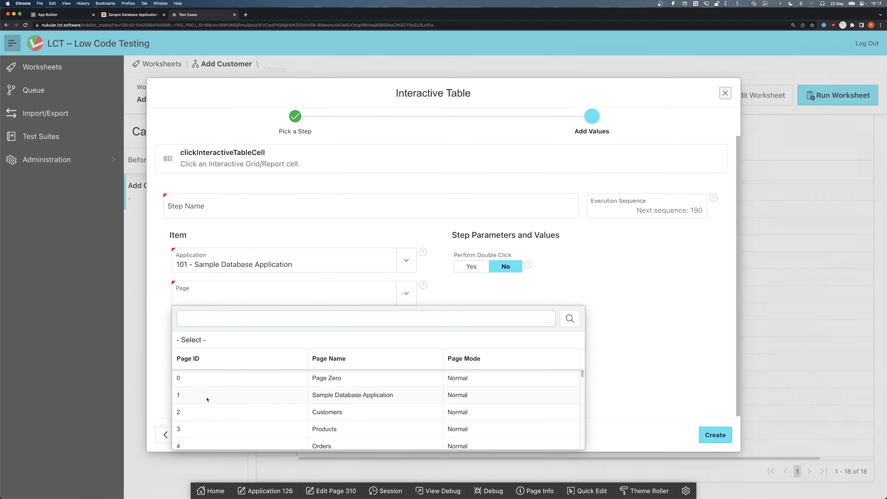
pyautogui.click(208, 412)
pyautogui.click(224, 326)
pyautogui.click(205, 395)
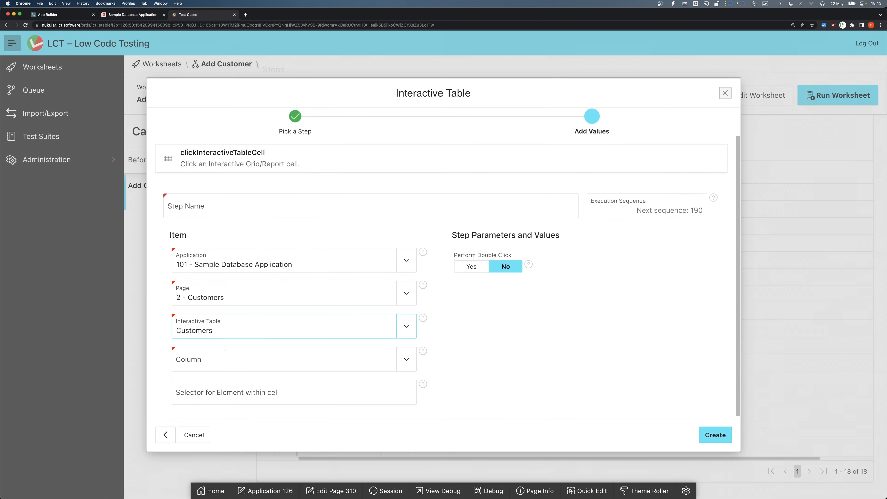
pyautogui.click(227, 357)
pyautogui.click(221, 260)
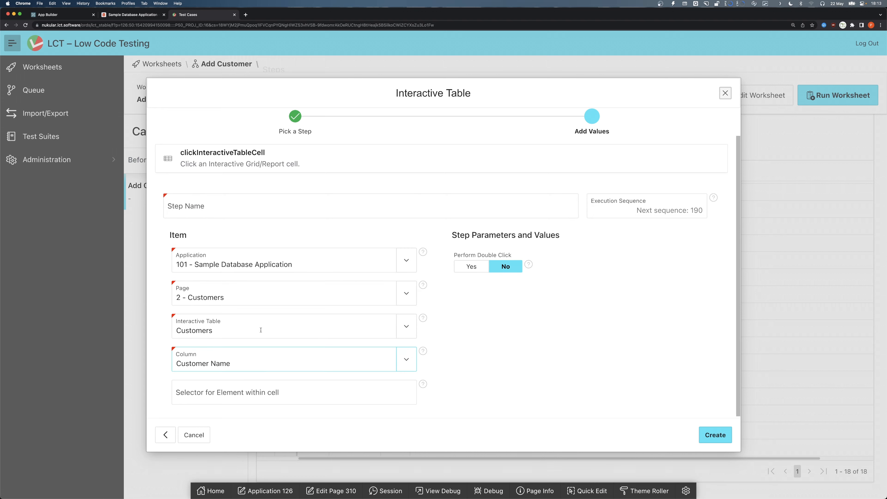
pyautogui.click(257, 397)
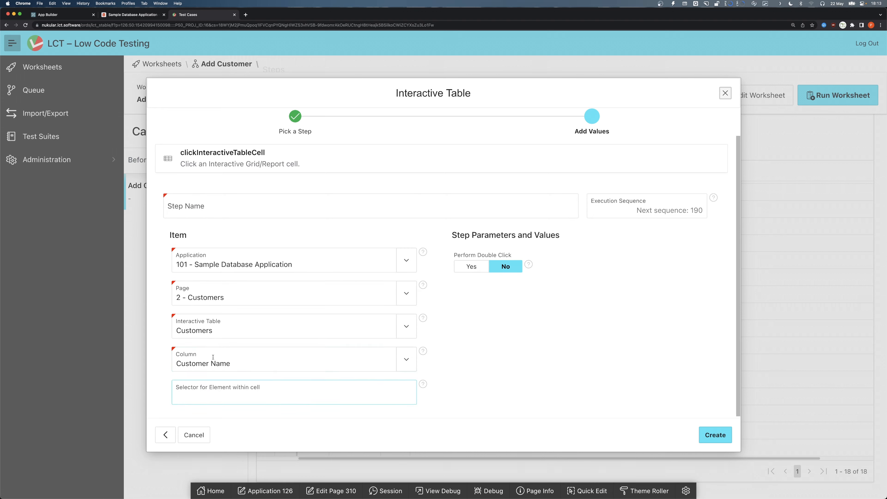
# - Inspect the HTML of the new customer's Customer Name cell in the Customers grid with the browser developer tools
pyautogui.click(145, 17)
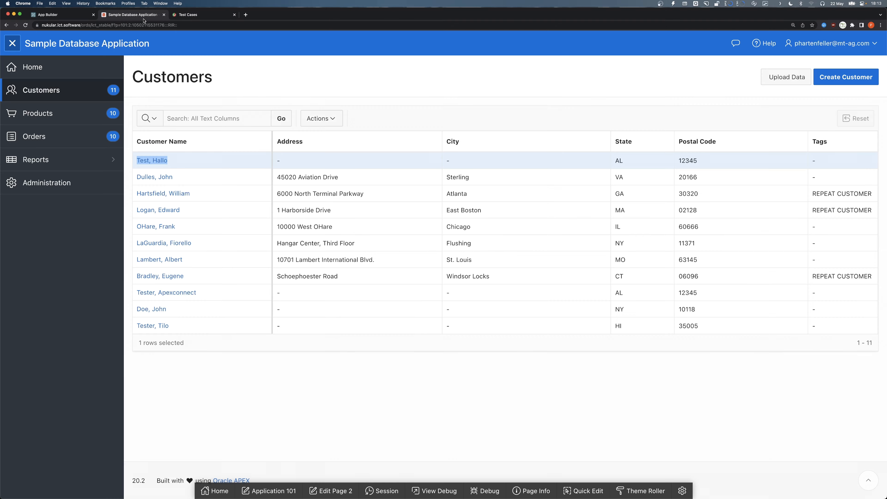
pyautogui.click(205, 175)
pyautogui.click(200, 160)
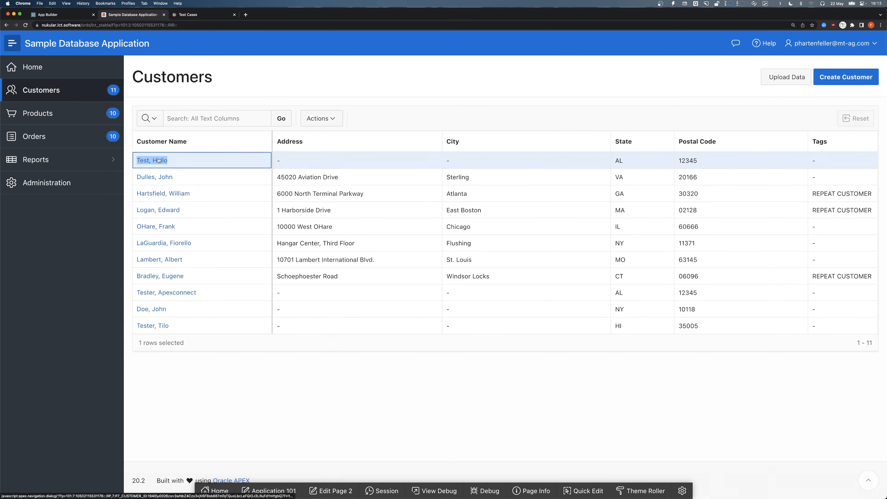
pyautogui.click(161, 160)
pyautogui.moveTo(386, 155)
pyautogui.mouseDown()
pyautogui.moveTo(395, 163)
pyautogui.moveTo(380, 165)
pyautogui.mouseUp()
pyautogui.click(610, 165)
pyautogui.rightClick(160, 160)
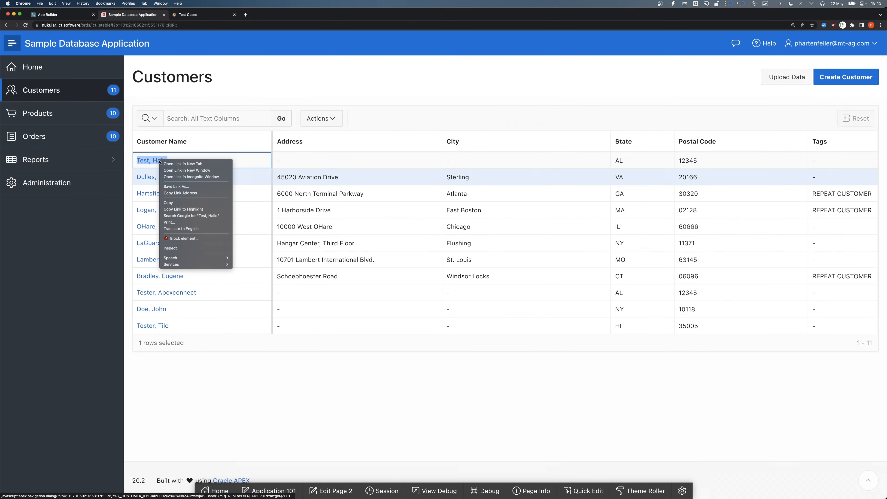
pyautogui.click(172, 248)
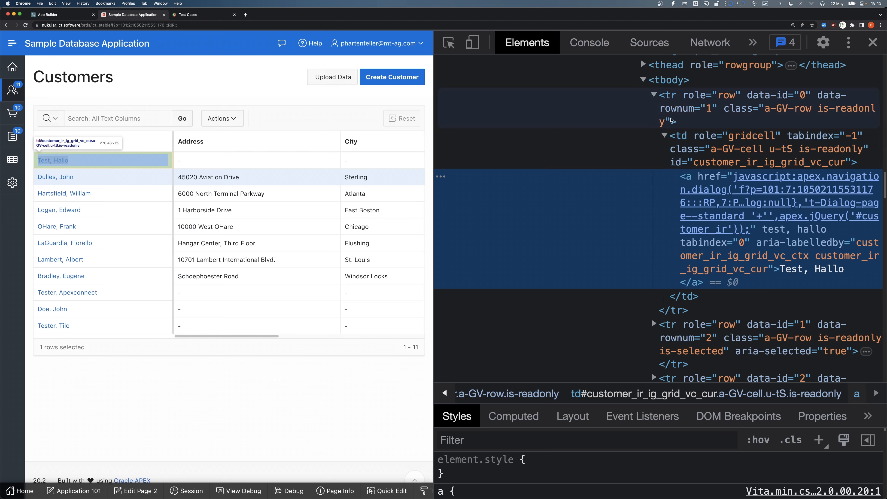
pyautogui.click(677, 136)
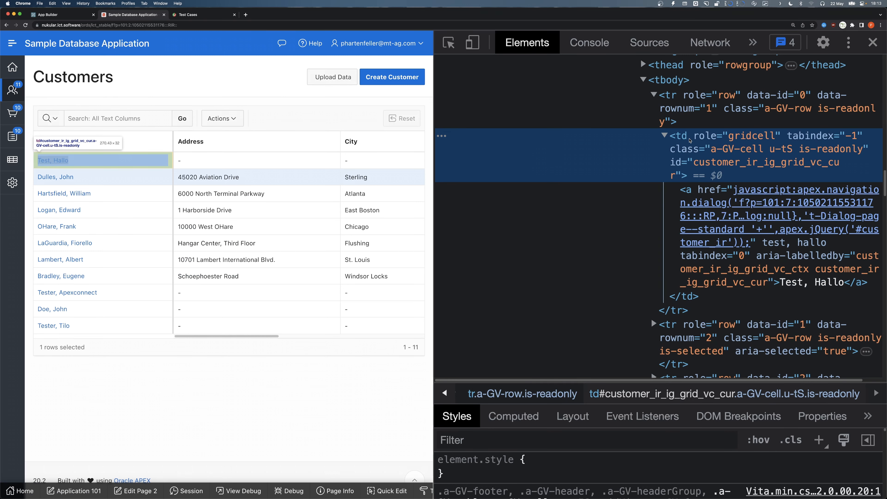
pyautogui.click(686, 177)
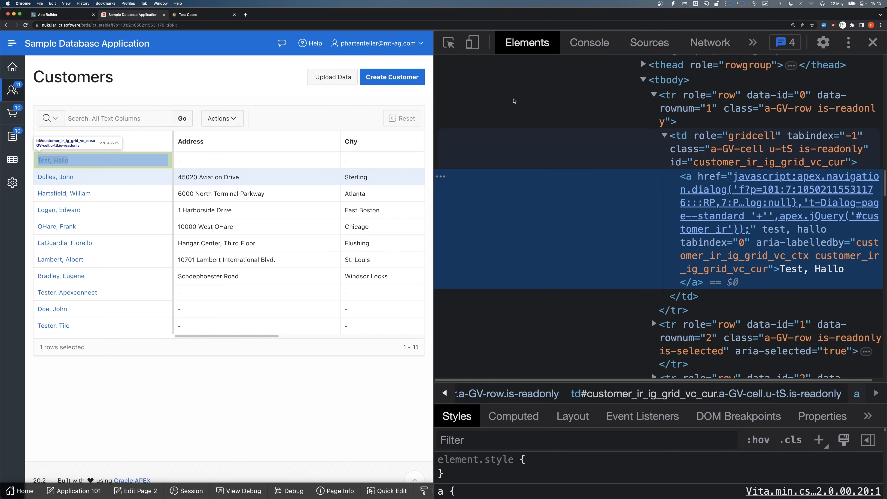
# - Set the cell selector to a, name the step Click link to open edit modal, and create it
pyautogui.click(188, 14)
pyautogui.write('a')
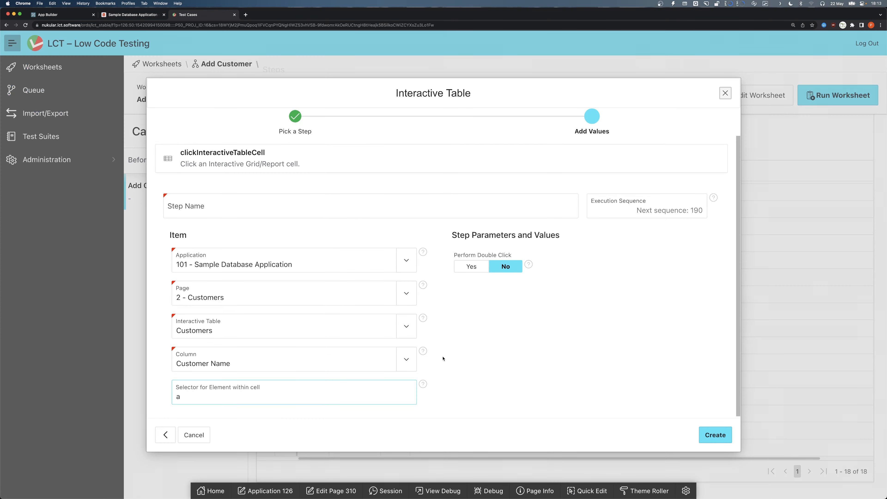
pyautogui.click(330, 206)
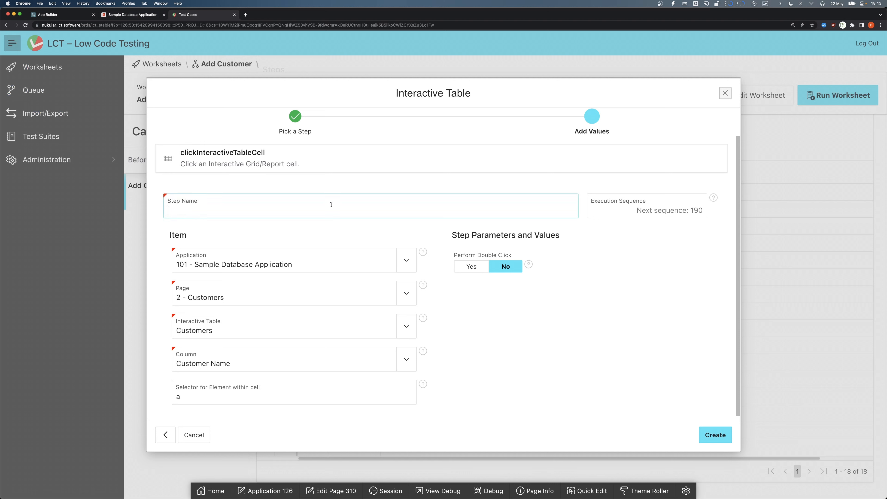
pyautogui.write('Click link to open edit modal')
pyautogui.click(706, 430)
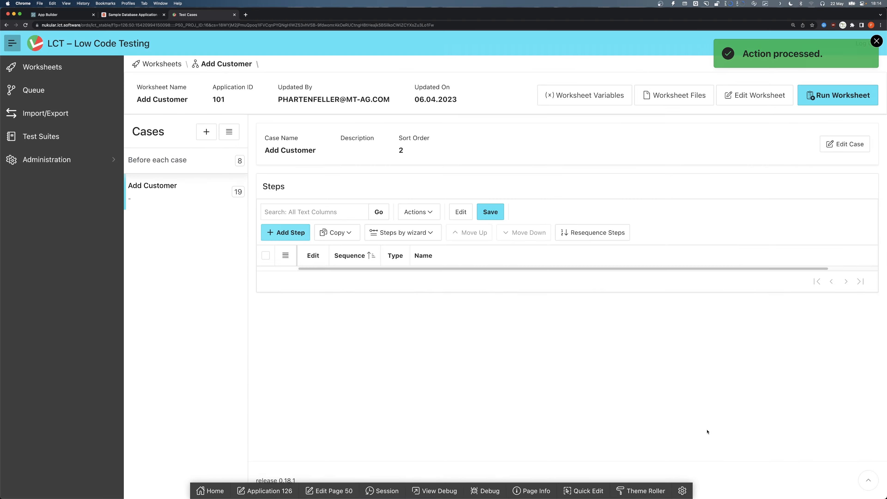
# - Add a switchContext step with context iframe named Switch to modal iframe
pyautogui.click(449, 441)
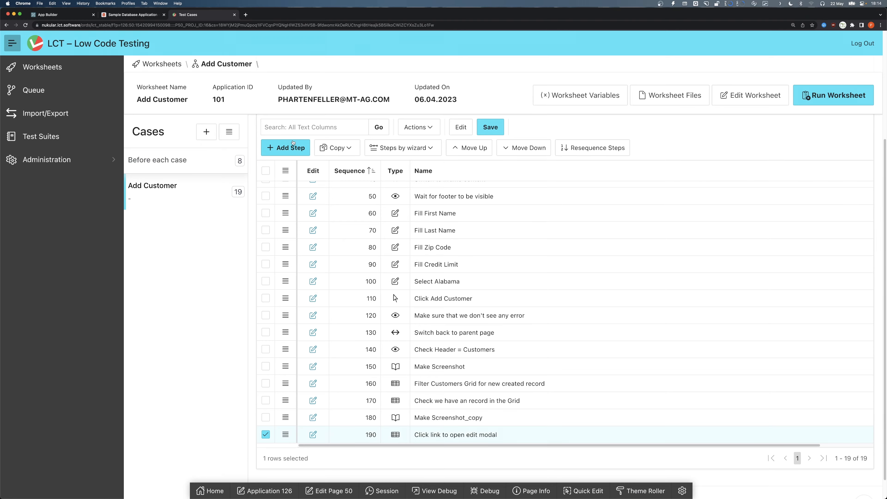
pyautogui.click(284, 148)
pyautogui.write('swit')
pyautogui.press('Return')
pyautogui.click(350, 210)
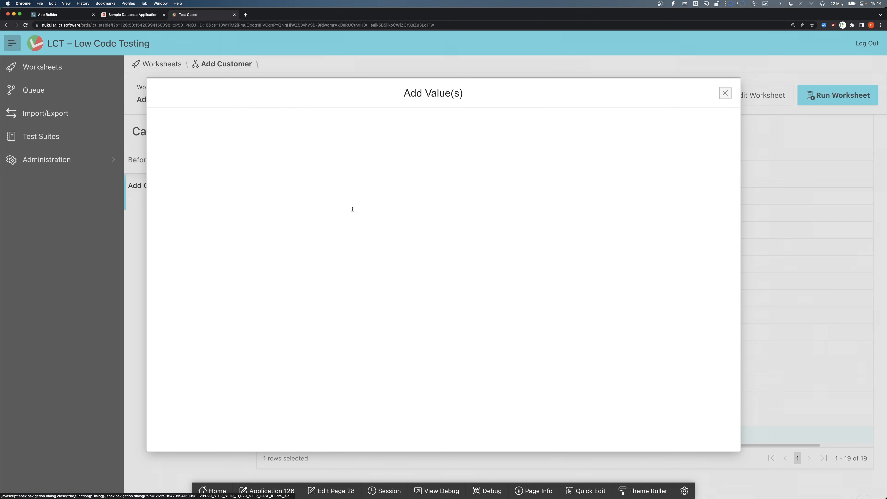
pyautogui.click(180, 276)
pyautogui.click(222, 207)
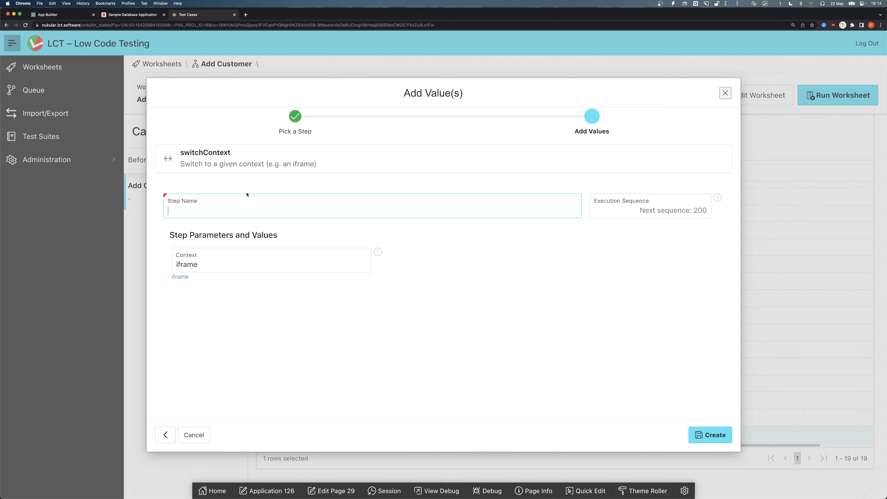
pyautogui.write('Switch to modal iframe')
pyautogui.click(716, 435)
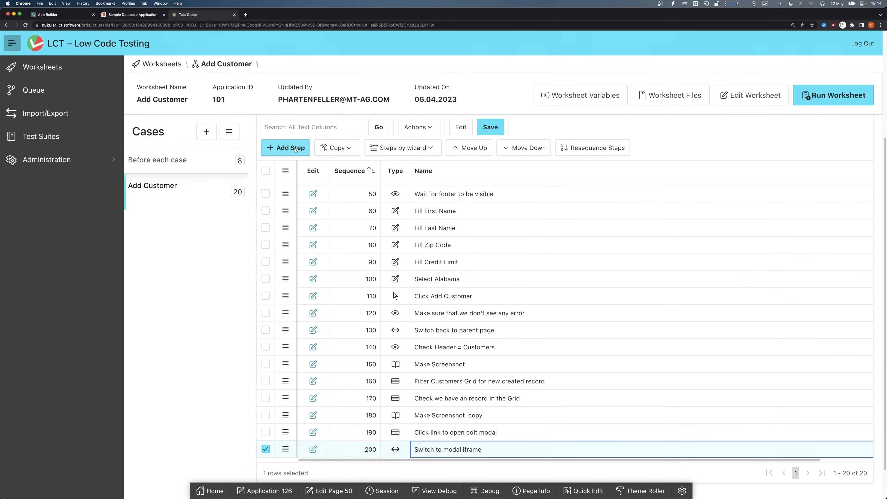
# - Open the new customer's edit dialog in the sample application and inspect its First Name field
pyautogui.click(144, 15)
pyautogui.click(54, 160)
pyautogui.click(84, 184)
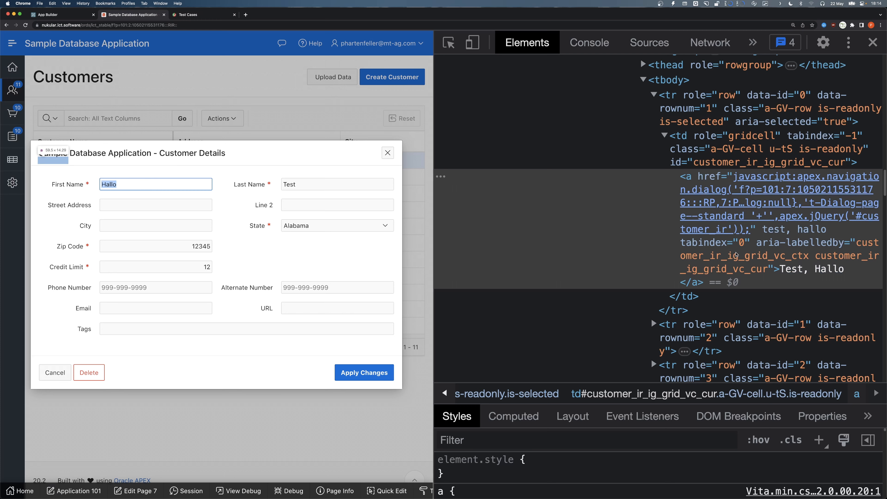
pyautogui.click(466, 193)
pyautogui.click(449, 43)
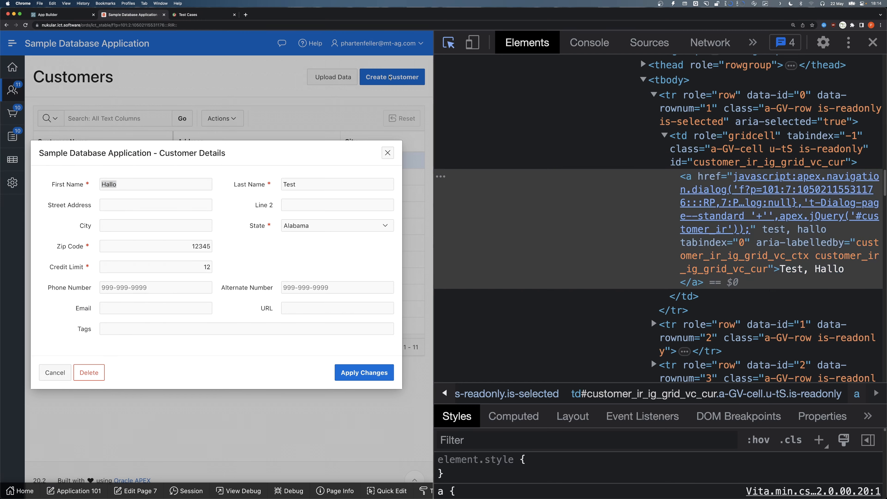
pyautogui.click(168, 183)
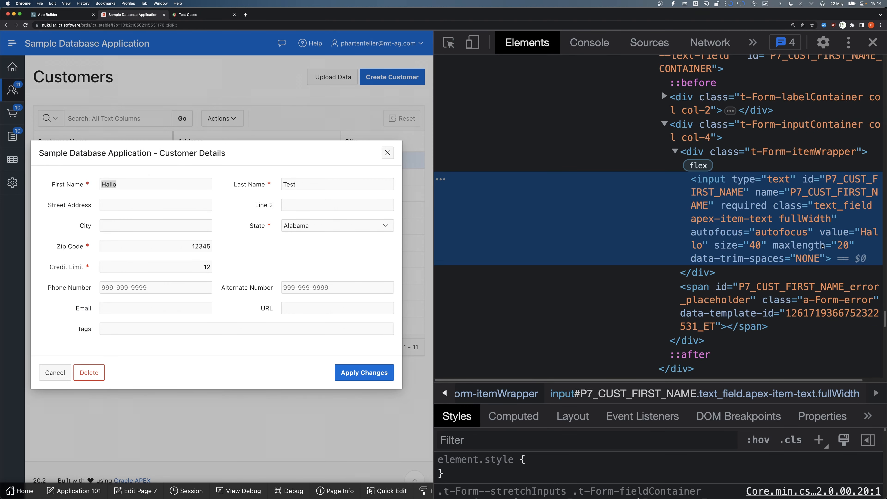
pyautogui.click(179, 15)
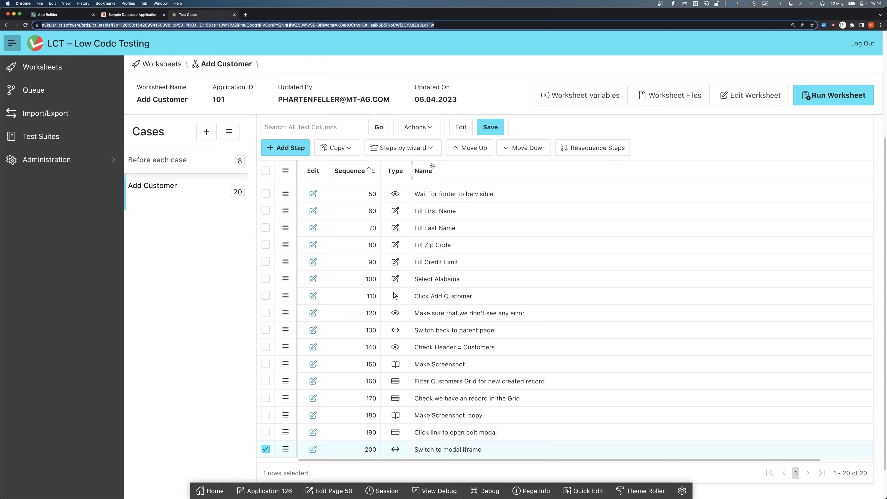
# - Start a new hasValue step from the Assertion category
pyautogui.click(294, 148)
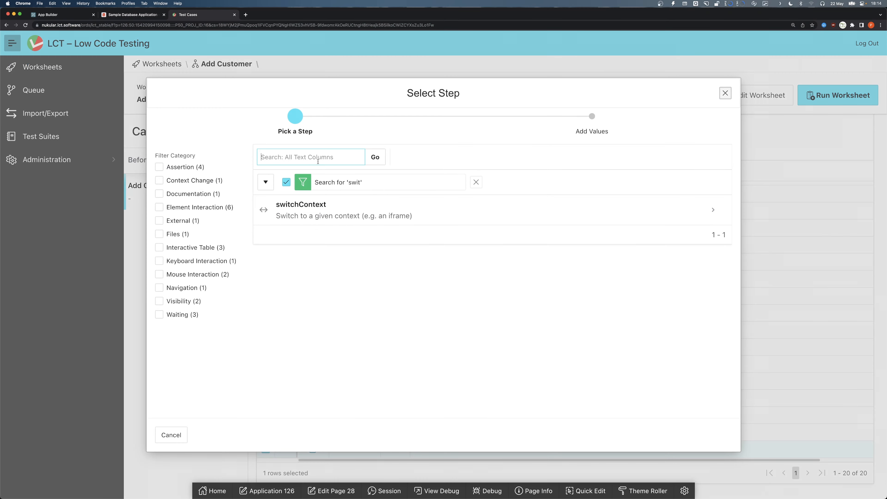
pyautogui.click(476, 182)
pyautogui.click(159, 167)
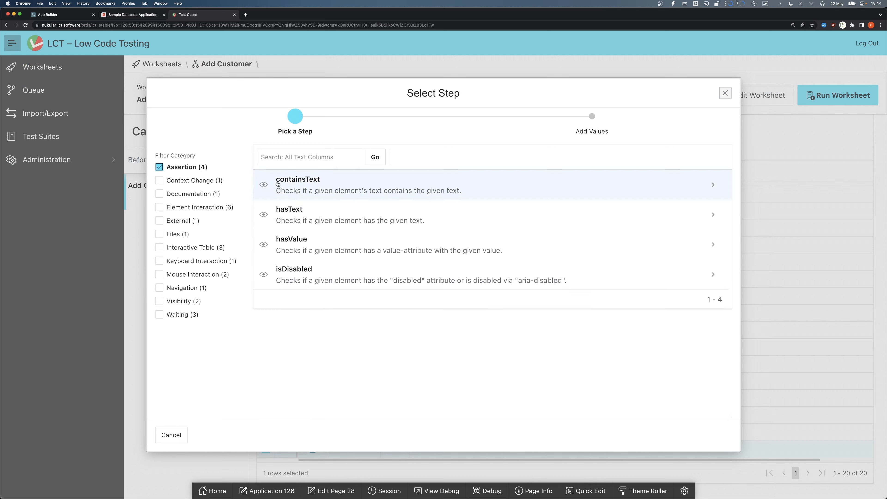
pyautogui.click(329, 244)
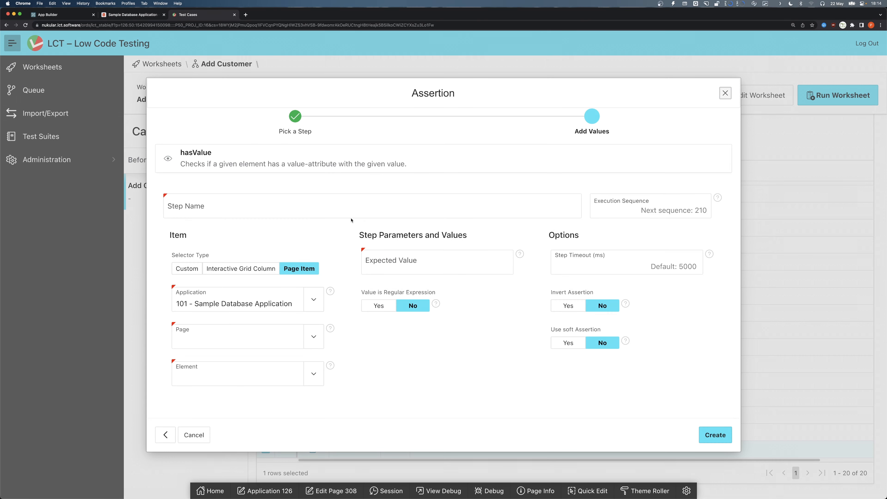
# - Target the assertion at page 7 - Customer Details and element First Name
pyautogui.click(241, 339)
pyautogui.scroll(-3, 231, 279)
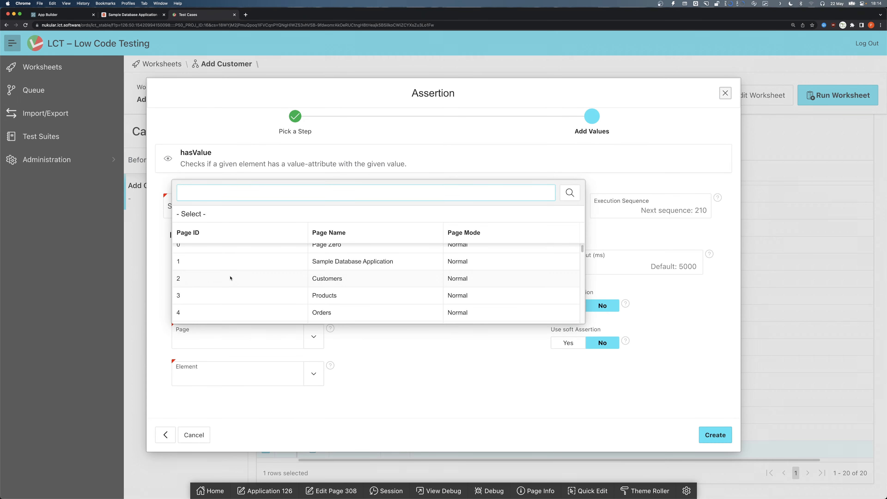
pyautogui.click(387, 396)
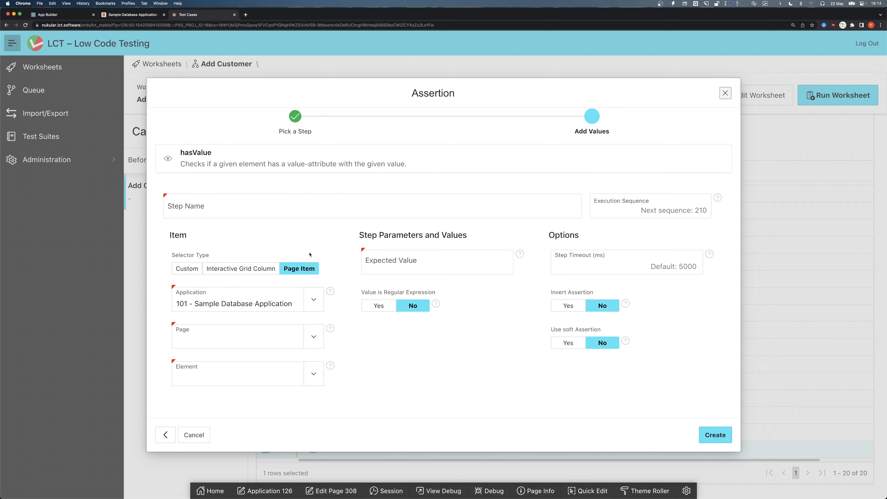
pyautogui.moveTo(290, 269); pyautogui.dragTo(326, 269)
pyautogui.click(325, 248)
pyautogui.click(241, 337)
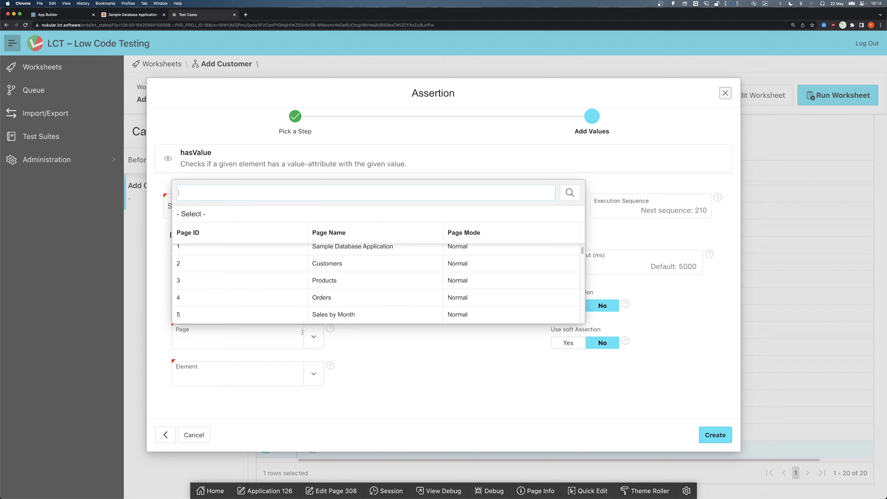
pyautogui.scroll(-2, 246, 298)
pyautogui.click(220, 320)
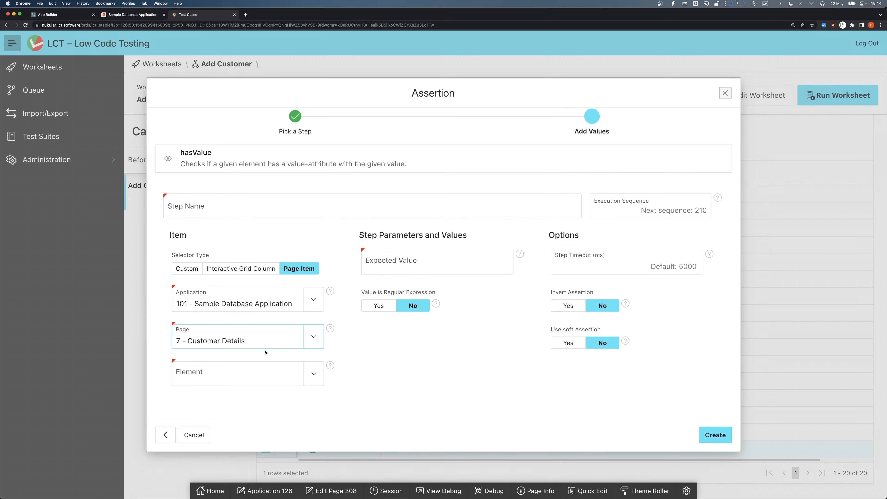
pyautogui.click(248, 371)
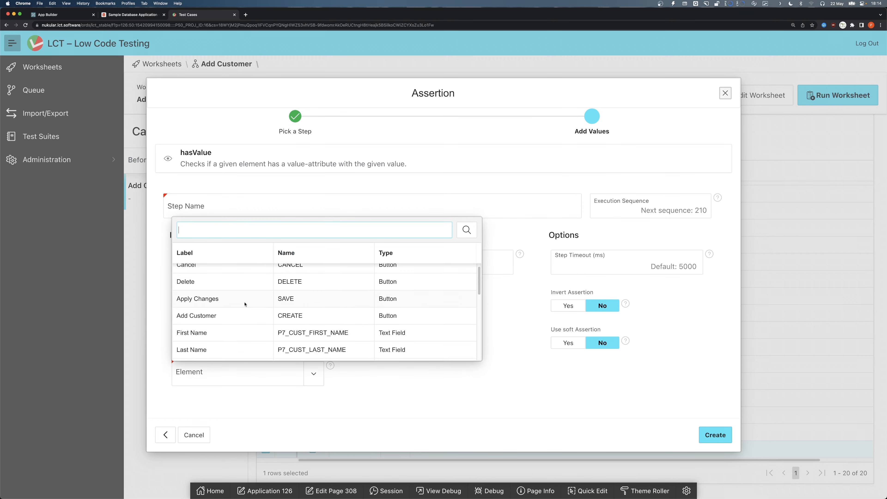
pyautogui.click(245, 339)
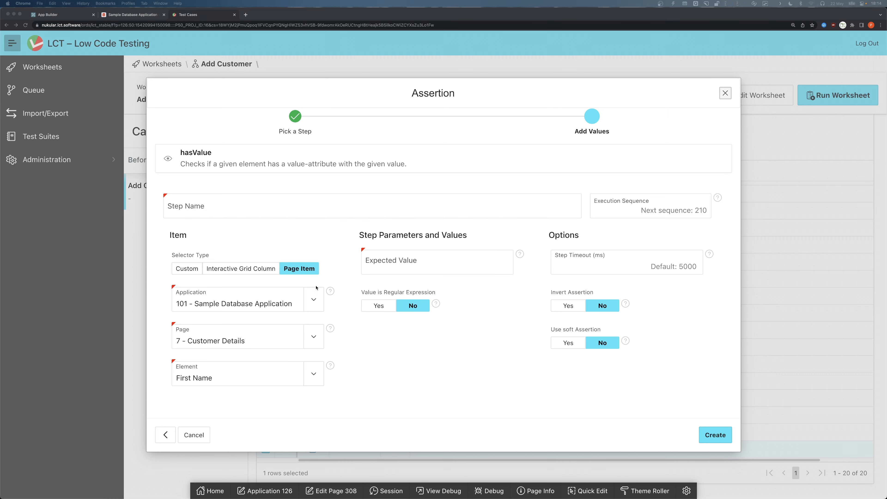
# - Set the expected value to {{first_name}}, name the step Check that first name matches, and create it
pyautogui.click(441, 260)
pyautogui.write('{{first_name}}')
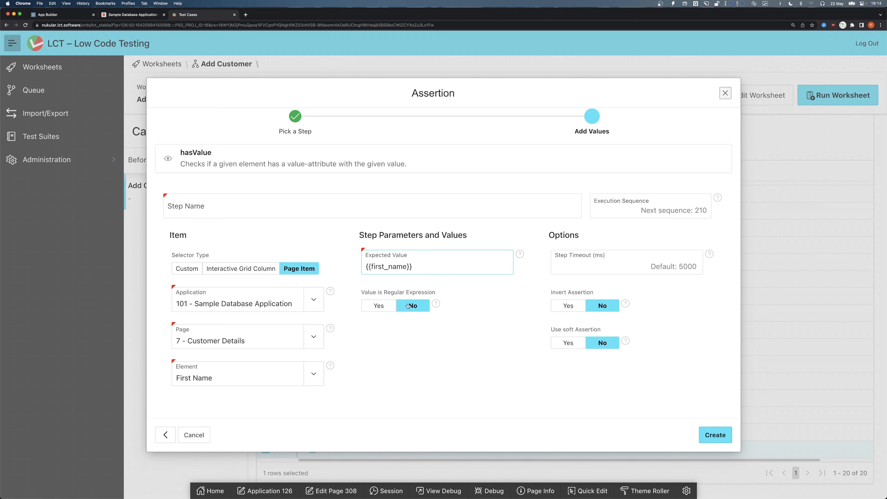
pyautogui.click(252, 203)
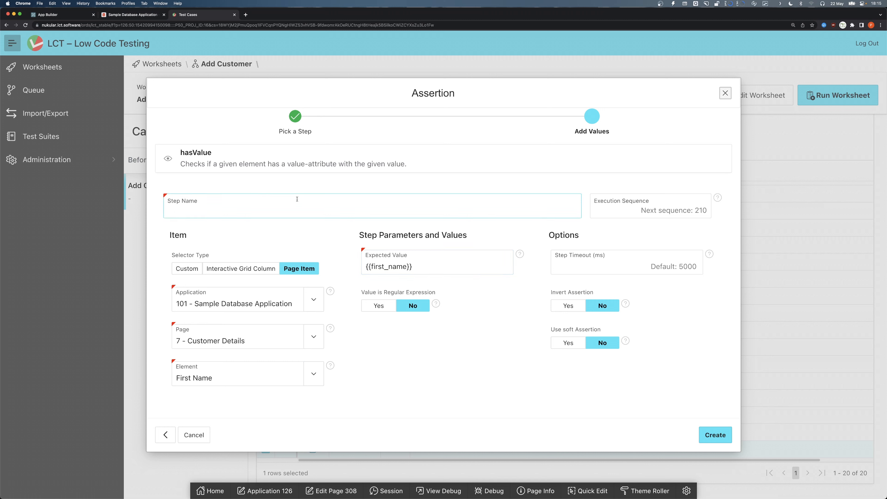
pyautogui.write('Check that first name matches')
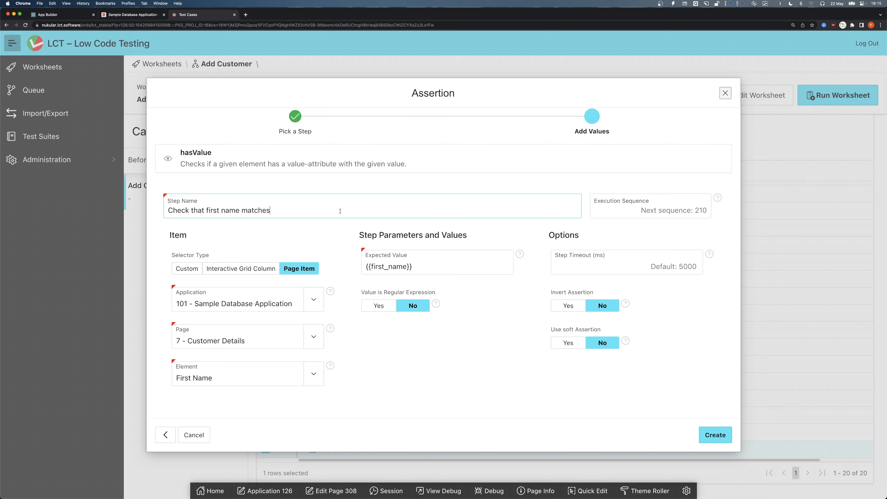
pyautogui.click(717, 434)
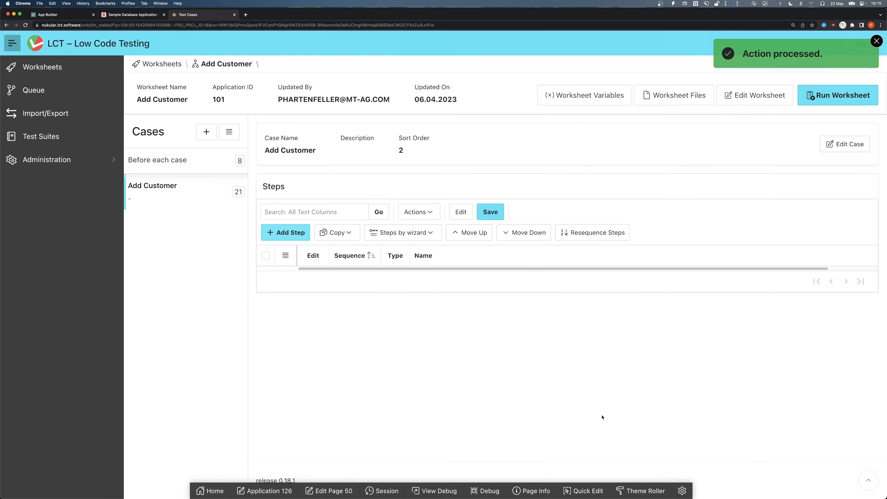
# - Duplicate the Make Screenshot_copy step
pyautogui.scroll(-3, 449, 416)
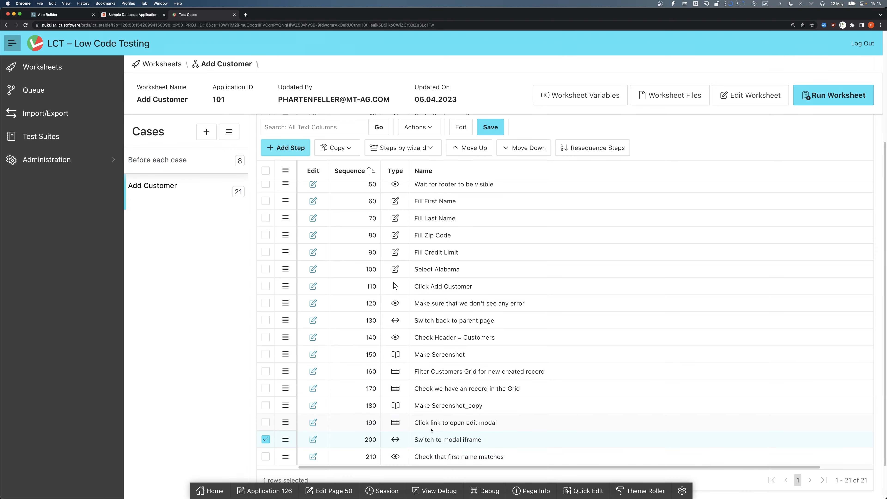
pyautogui.click(436, 404)
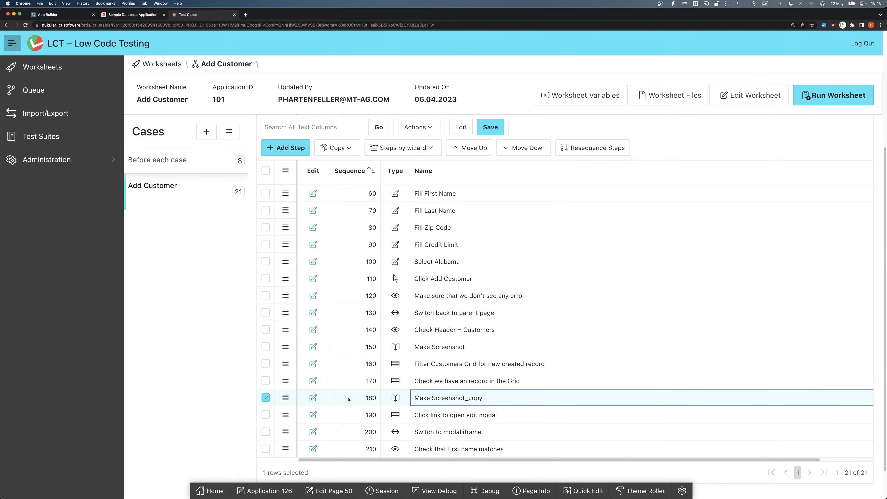
pyautogui.click(337, 148)
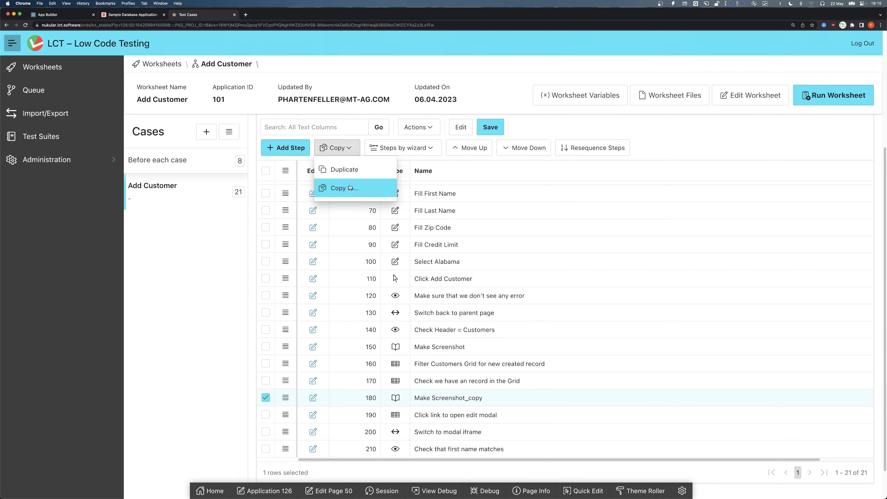
pyautogui.click(344, 169)
pyautogui.scroll(-5, 406, 420)
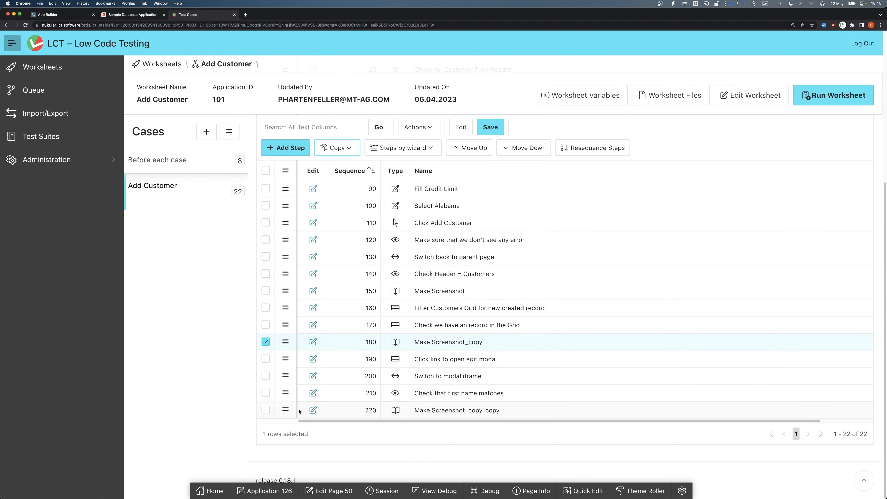
# - Set the duplicated screenshot step's filename to after_edit_modal_opened and save the step
pyautogui.click(313, 409)
pyautogui.moveTo(233, 236); pyautogui.dragTo(152, 231)
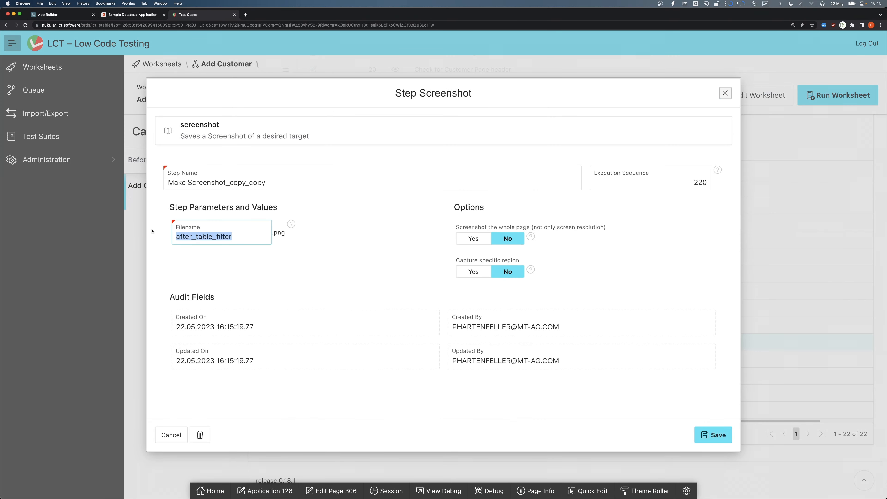
pyautogui.press('BackSpace')
pyautogui.write('after_mo')
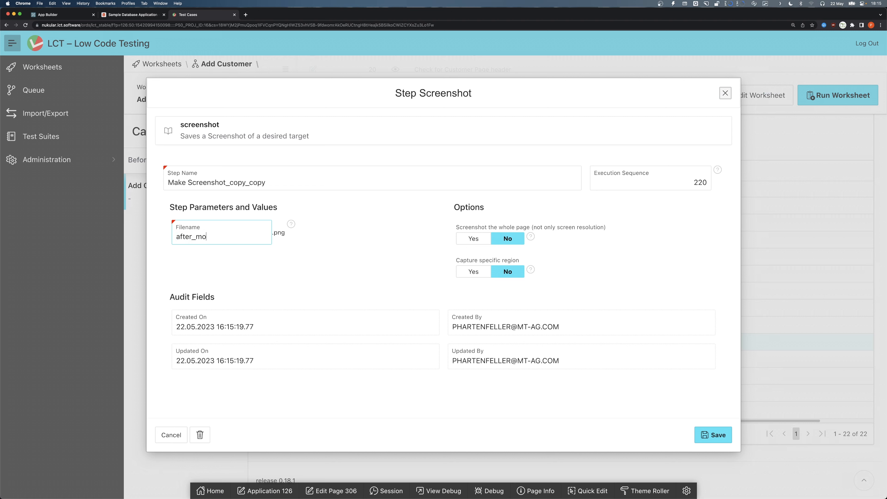
pyautogui.write('dal_opened')
pyautogui.click(197, 236)
pyautogui.write('edit_')
pyautogui.moveTo(277, 186); pyautogui.dragTo(178, 183)
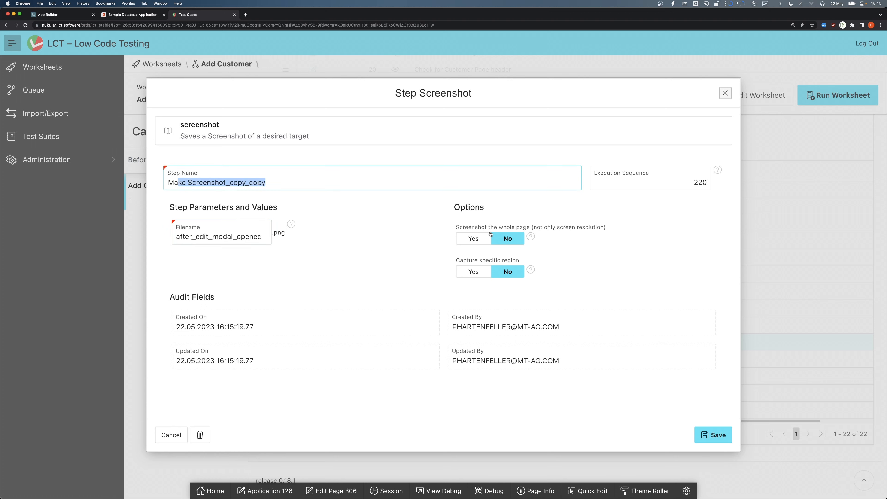
pyautogui.click(718, 435)
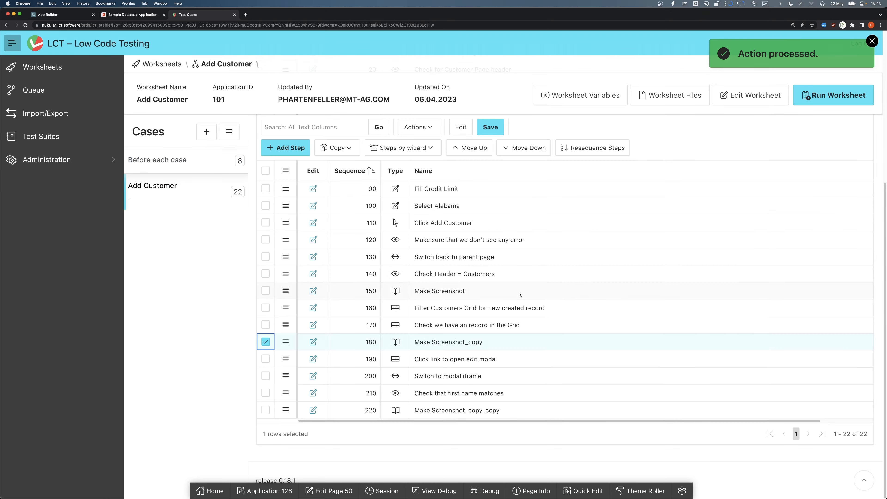
# - Run the worksheet and schedule it for immediate execution
pyautogui.click(837, 98)
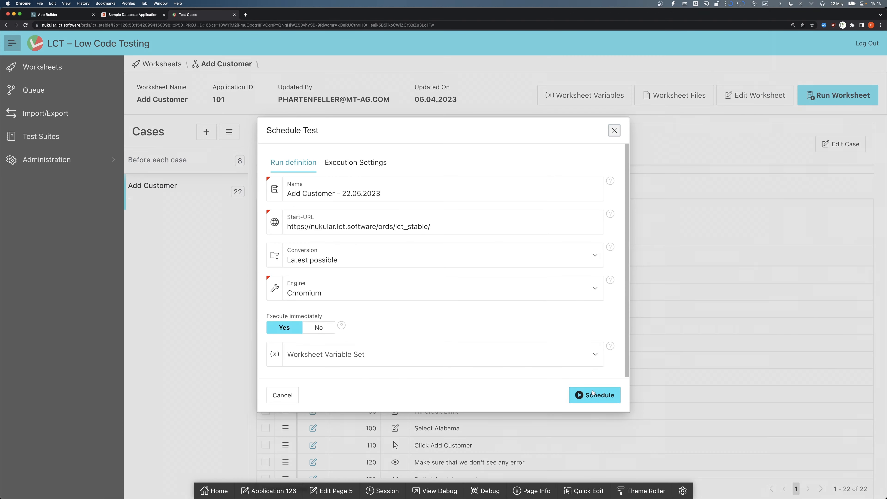
pyautogui.click(593, 394)
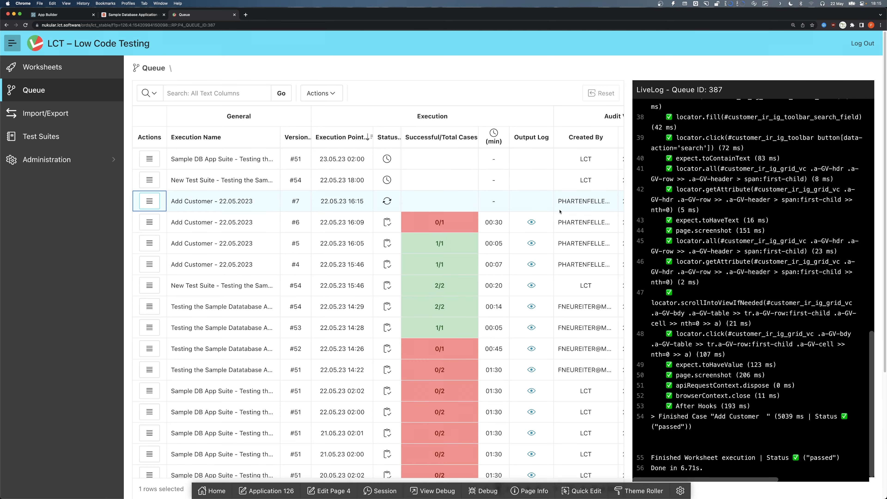
# - Inspect the run's output log and the after_edit_modal_opened screenshot
pyautogui.click(531, 201)
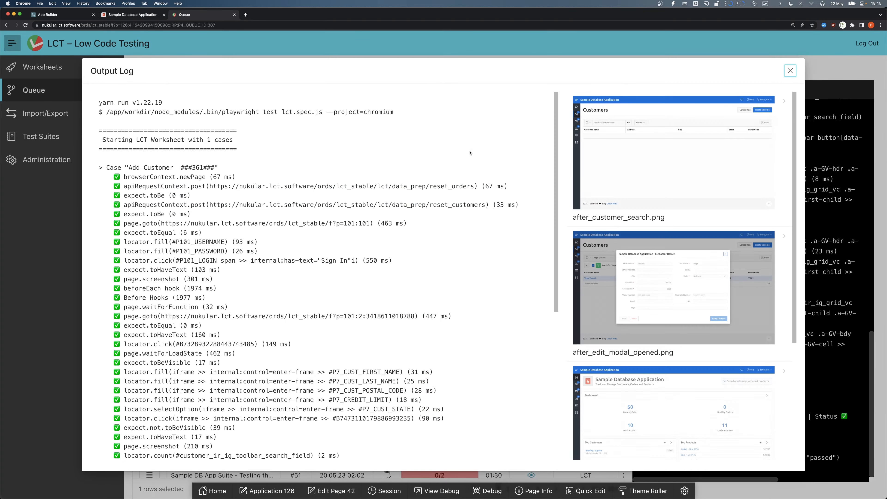
pyautogui.scroll(-2, 464, 160)
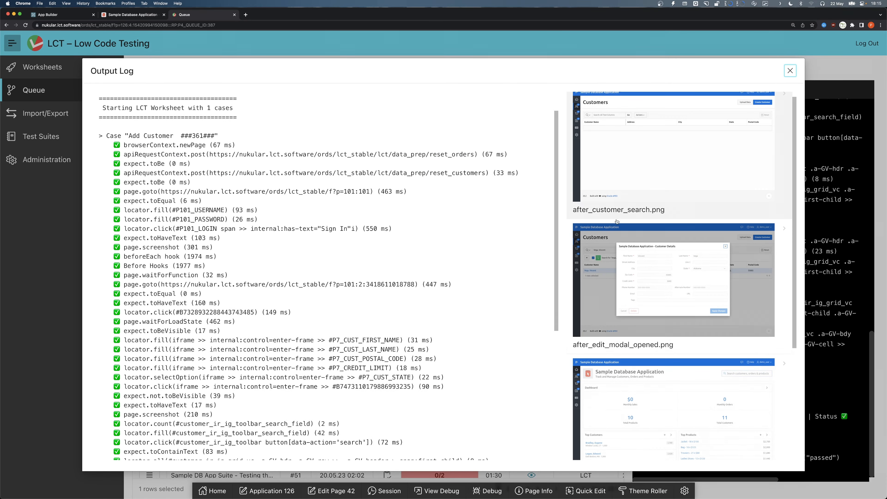
pyautogui.click(660, 272)
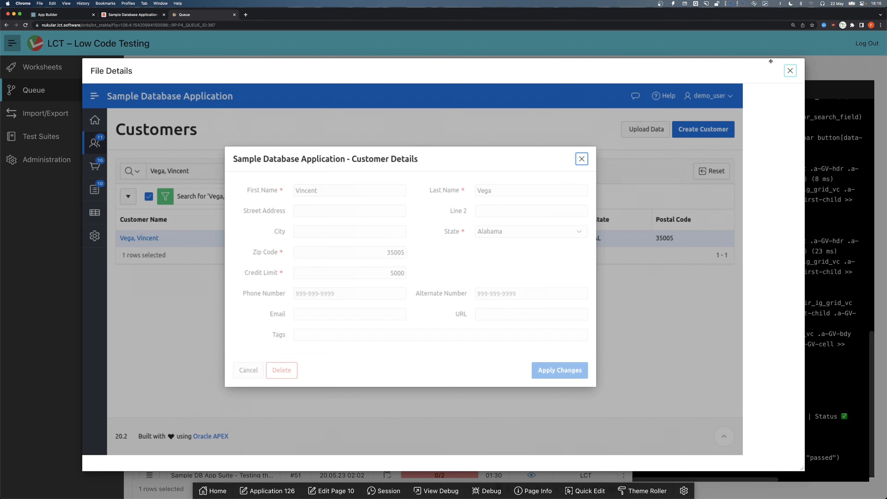
pyautogui.click(789, 70)
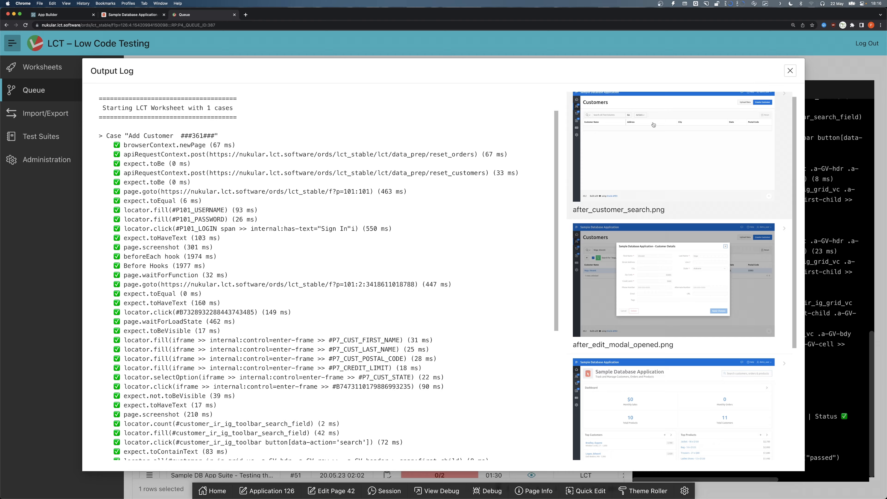
pyautogui.scroll(-5, 619, 335)
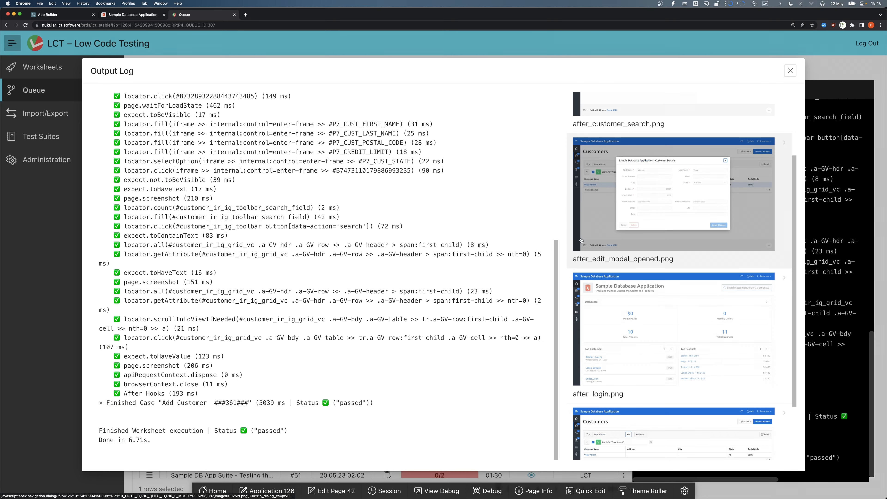
pyautogui.click(790, 70)
# - Go back to the worksheet from the latest Add Customer queue entry
pyautogui.click(149, 201)
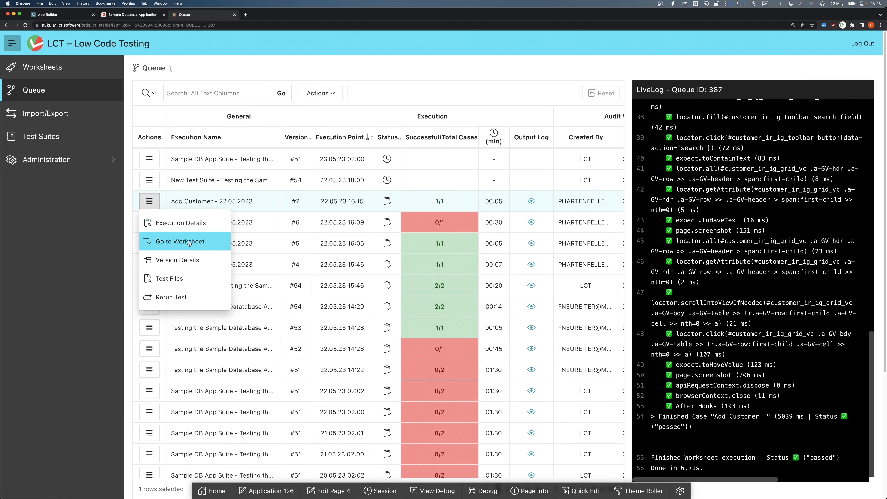
pyautogui.click(188, 244)
pyautogui.scroll(-6, 282, 281)
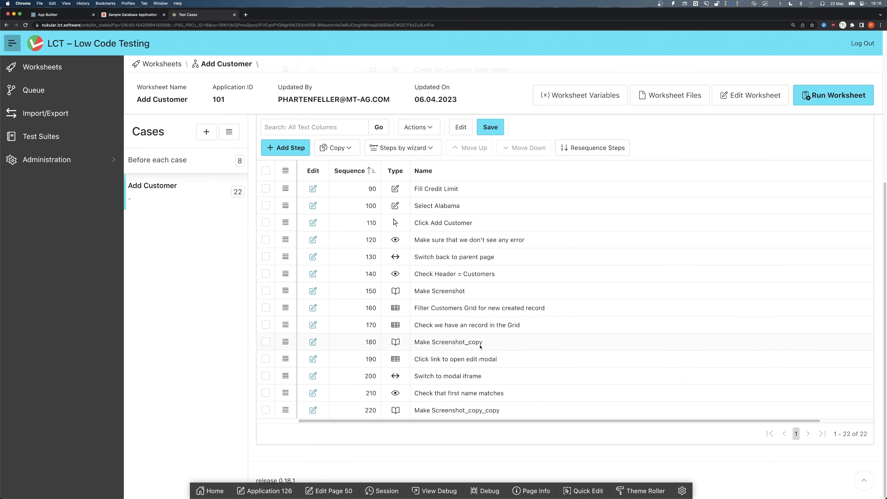